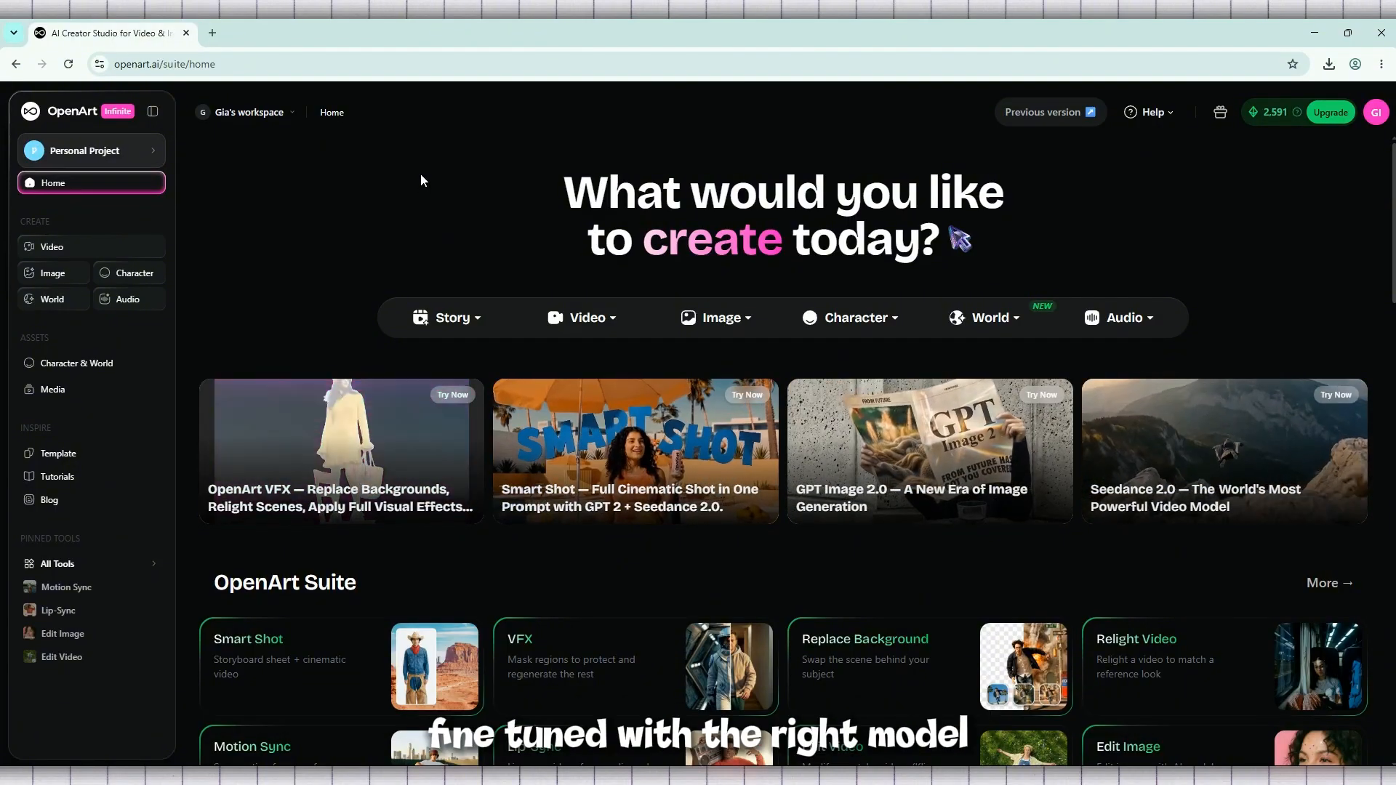
Look through the home page's suite tools, latest AI models and Inspirations video gallery.
{"action": "scroll", "coordinate": [420, 178], "scroll_direction": "down", "scroll_amount": 7}
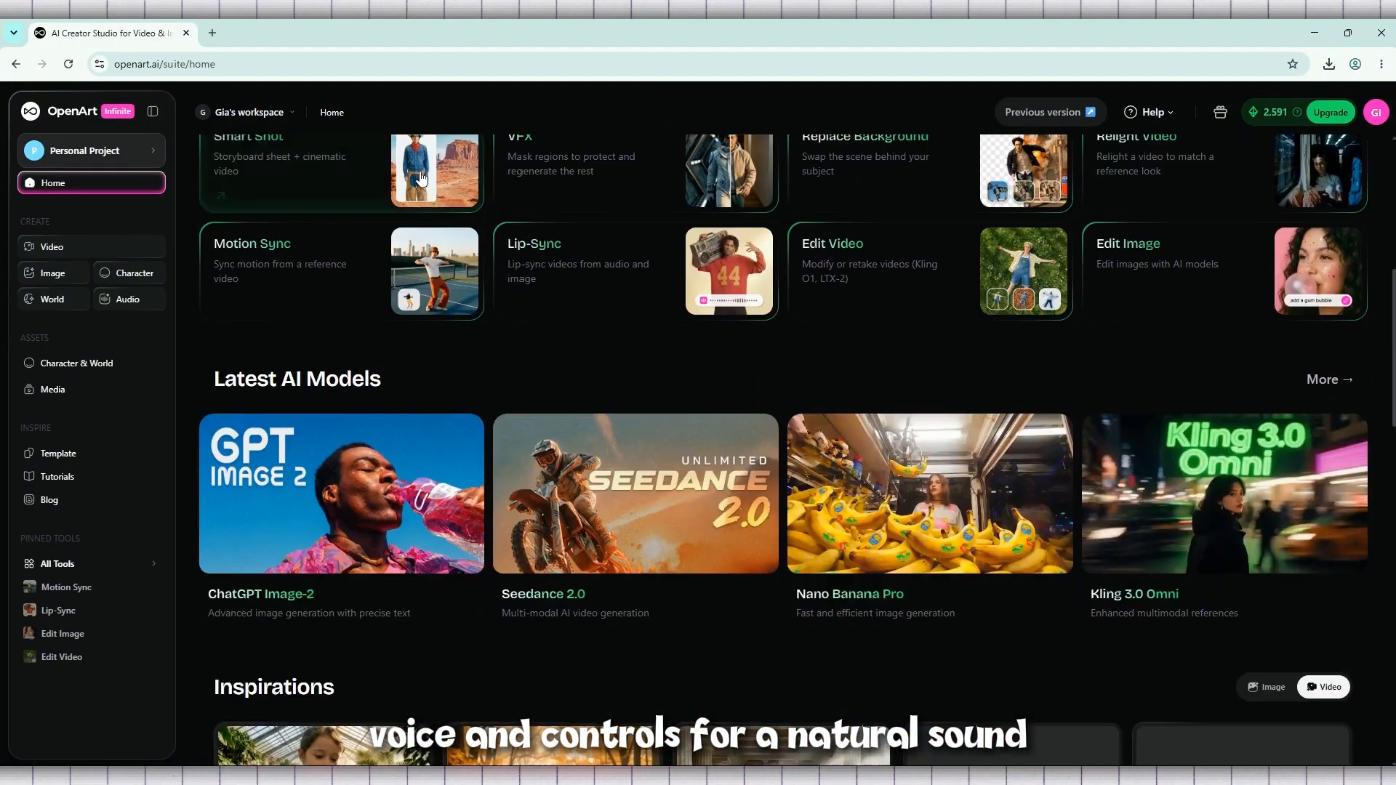
{"action": "scroll", "coordinate": [420, 179], "scroll_direction": "down", "scroll_amount": 5}
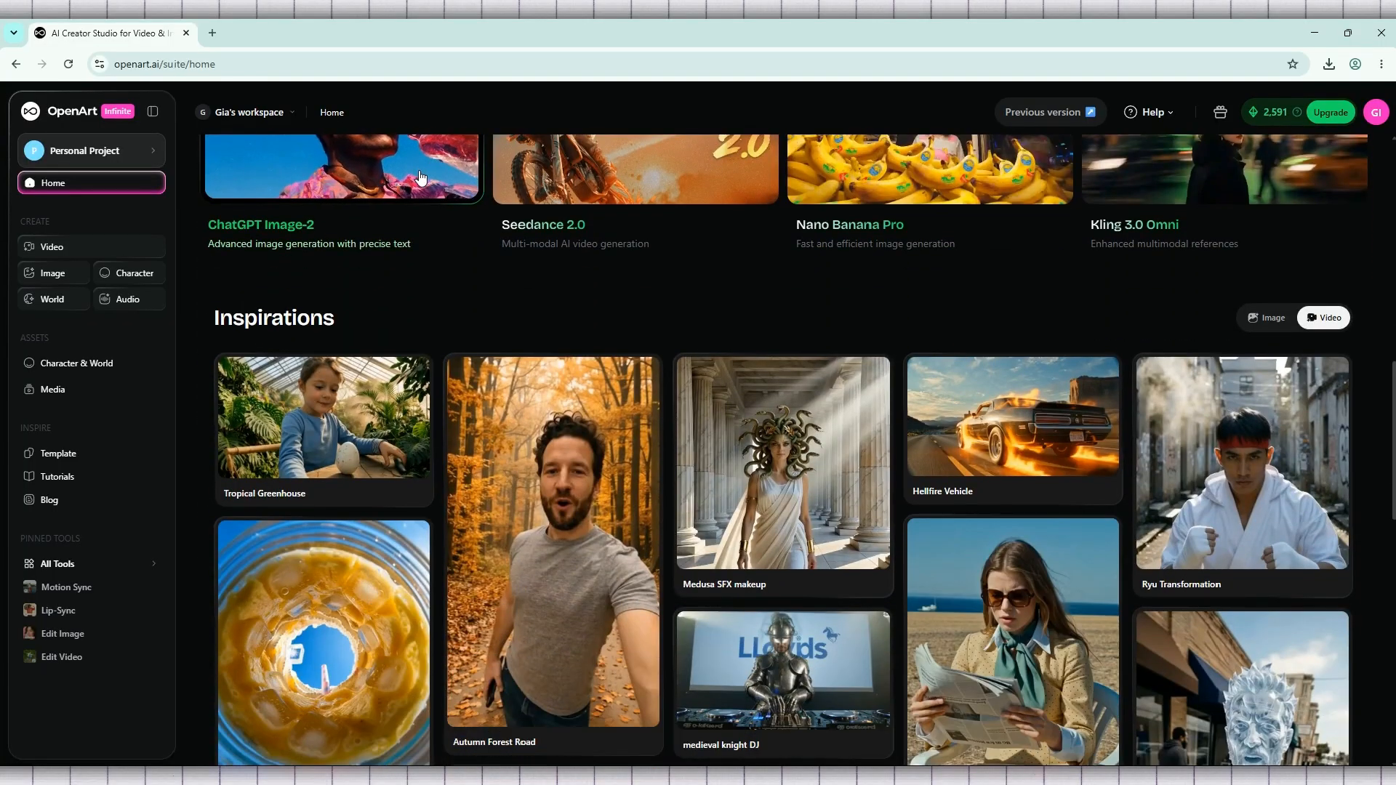
{"action": "scroll", "coordinate": [420, 179], "scroll_direction": "down", "scroll_amount": 2}
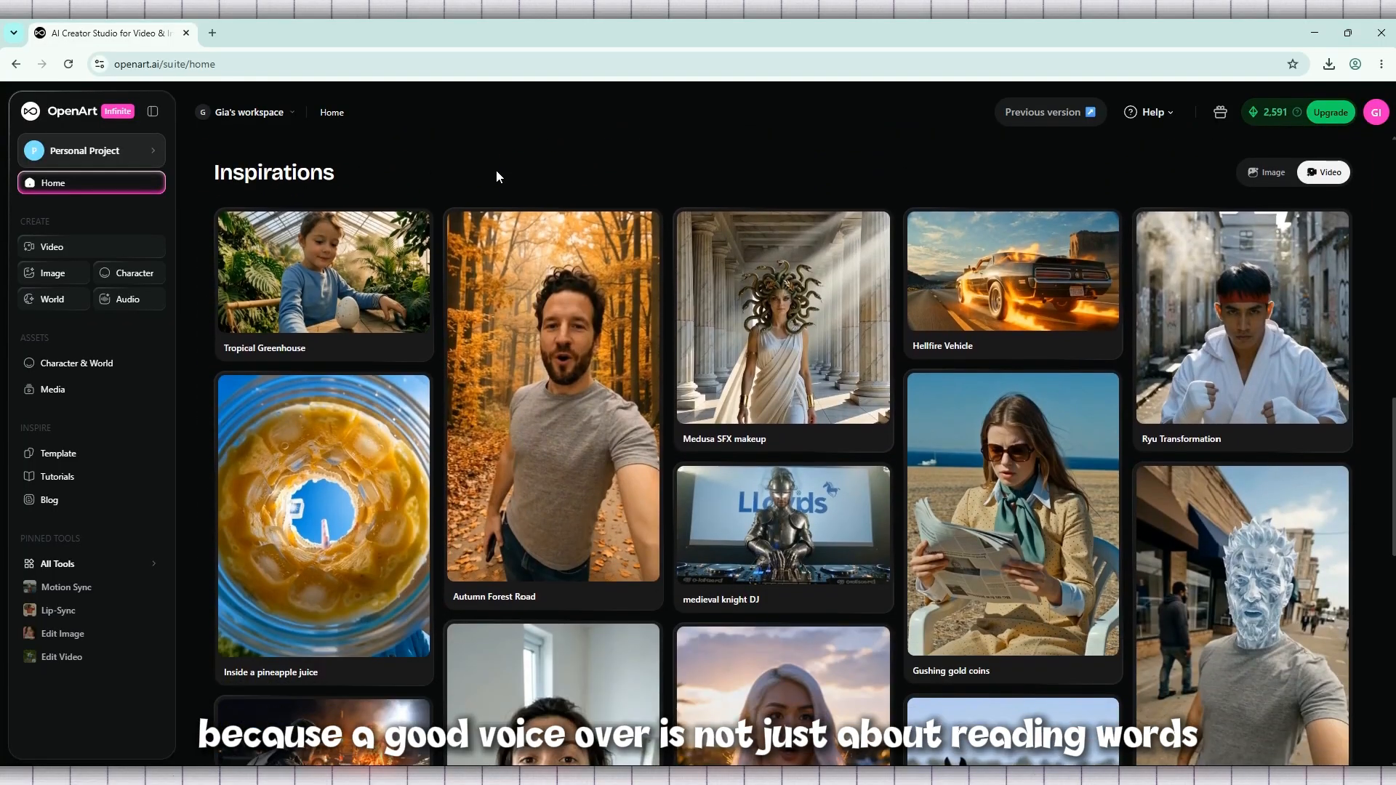
{"action": "scroll", "coordinate": [568, 173], "scroll_direction": "down", "scroll_amount": 1}
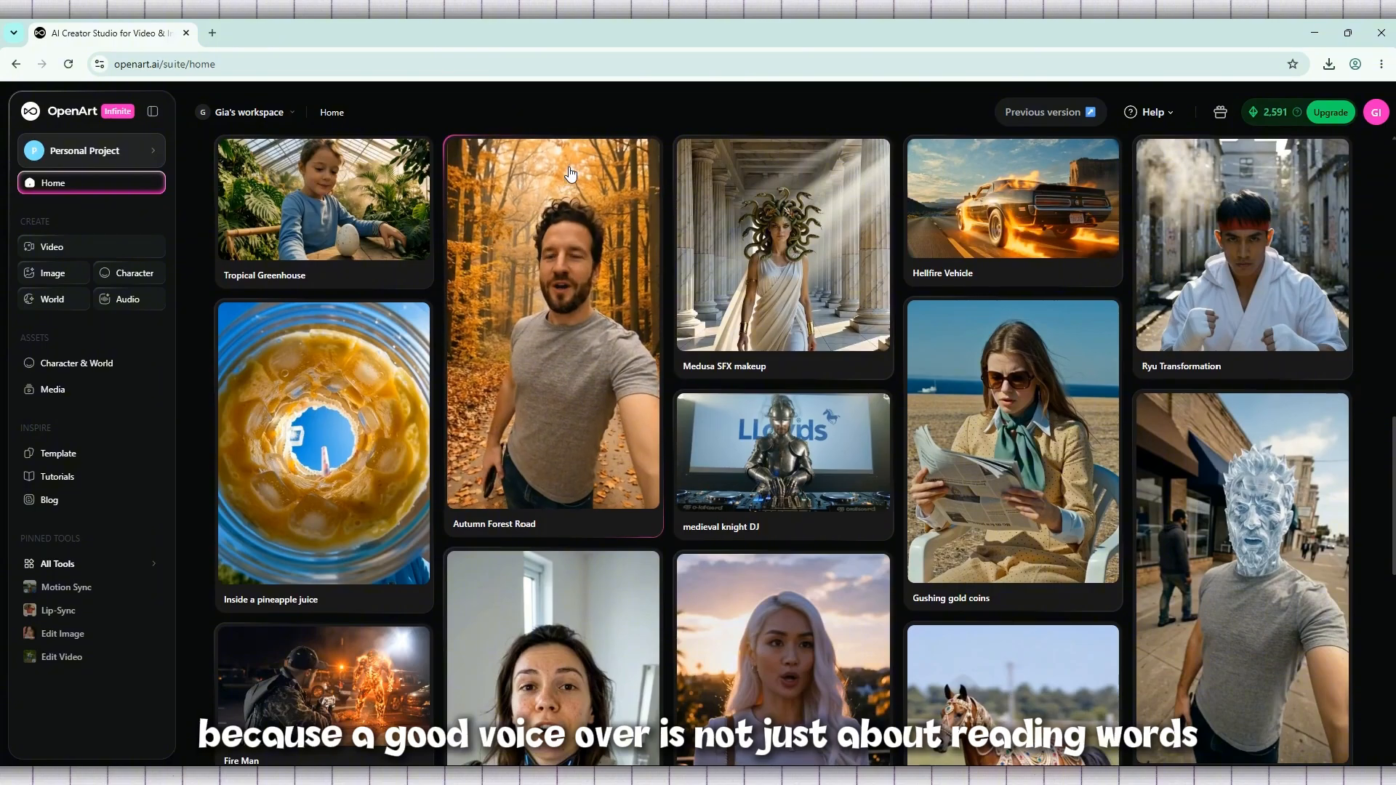
{"action": "scroll", "coordinate": [314, 219], "scroll_direction": "down", "scroll_amount": 4}
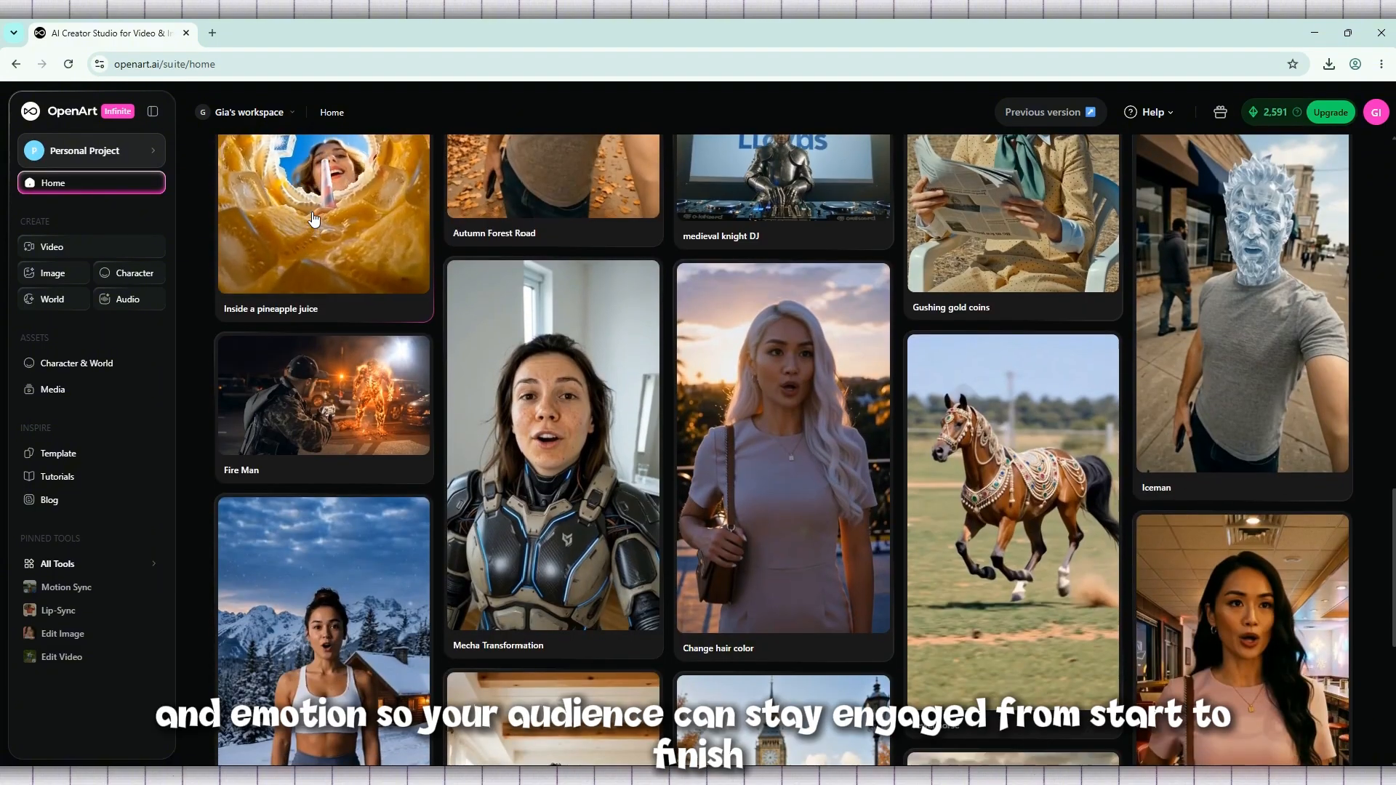
{"action": "scroll", "coordinate": [314, 218], "scroll_direction": "down", "scroll_amount": 3}
{"action": "scroll", "coordinate": [314, 218], "scroll_direction": "down", "scroll_amount": 3}
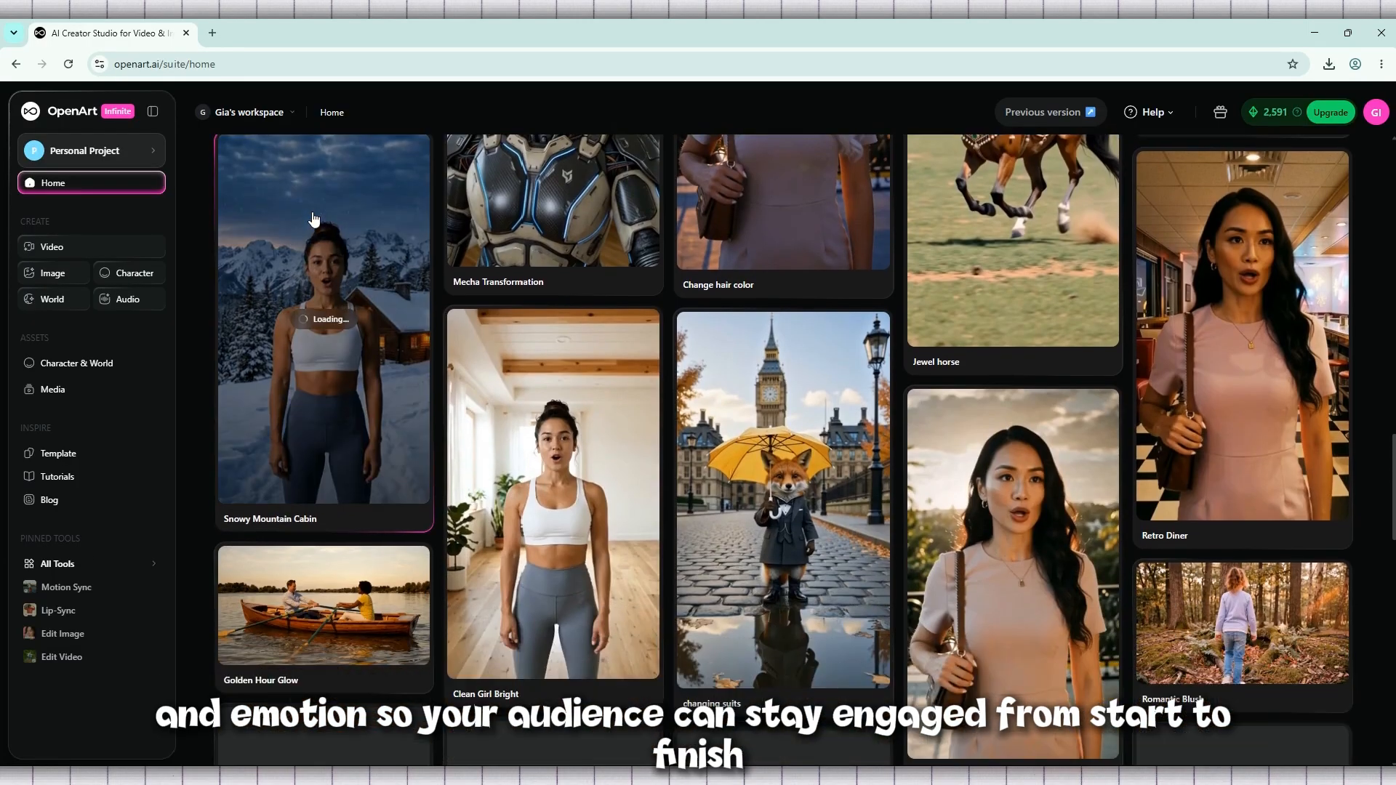
{"action": "scroll", "coordinate": [314, 218], "scroll_direction": "down", "scroll_amount": 3}
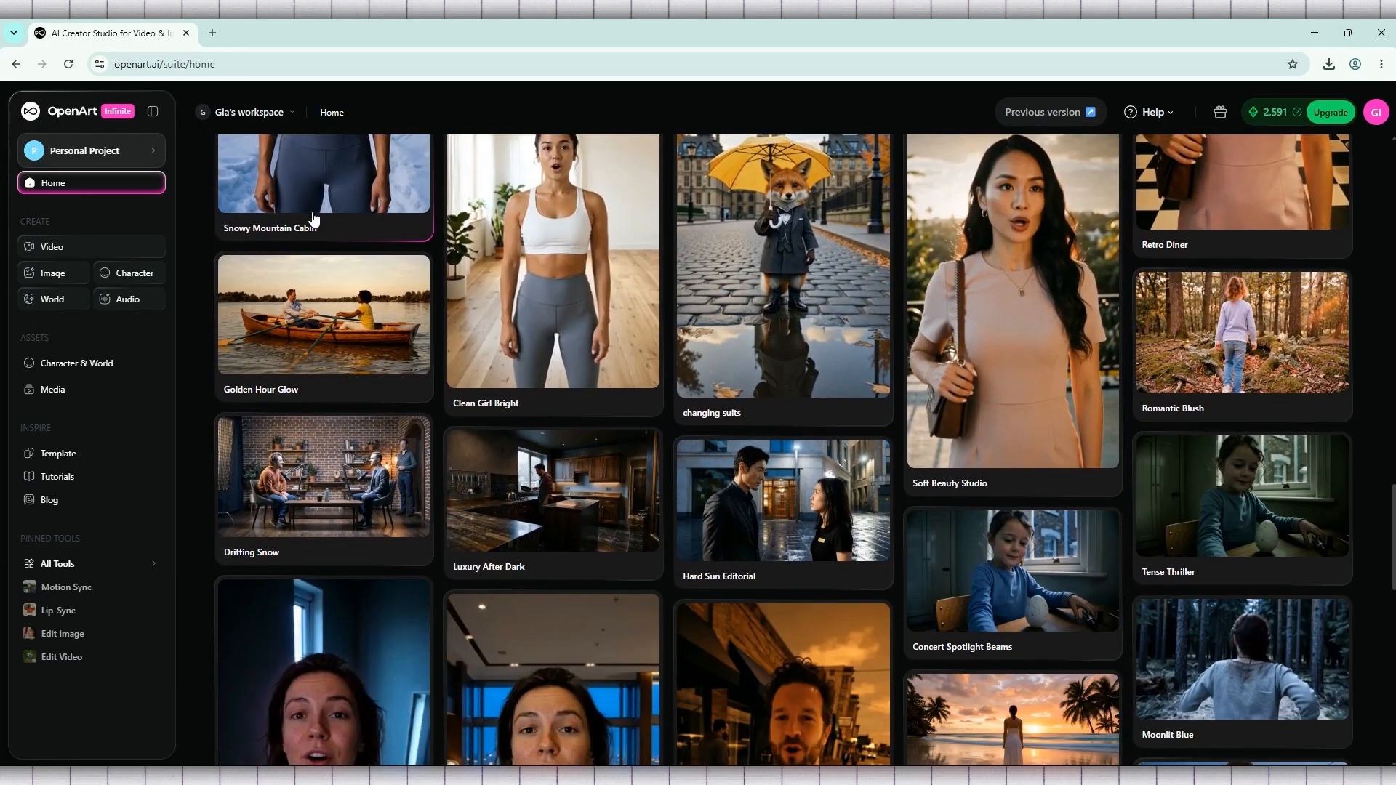
{"action": "scroll", "coordinate": [314, 218], "scroll_direction": "up", "scroll_amount": 4}
{"action": "scroll", "coordinate": [314, 218], "scroll_direction": "up", "scroll_amount": 15}
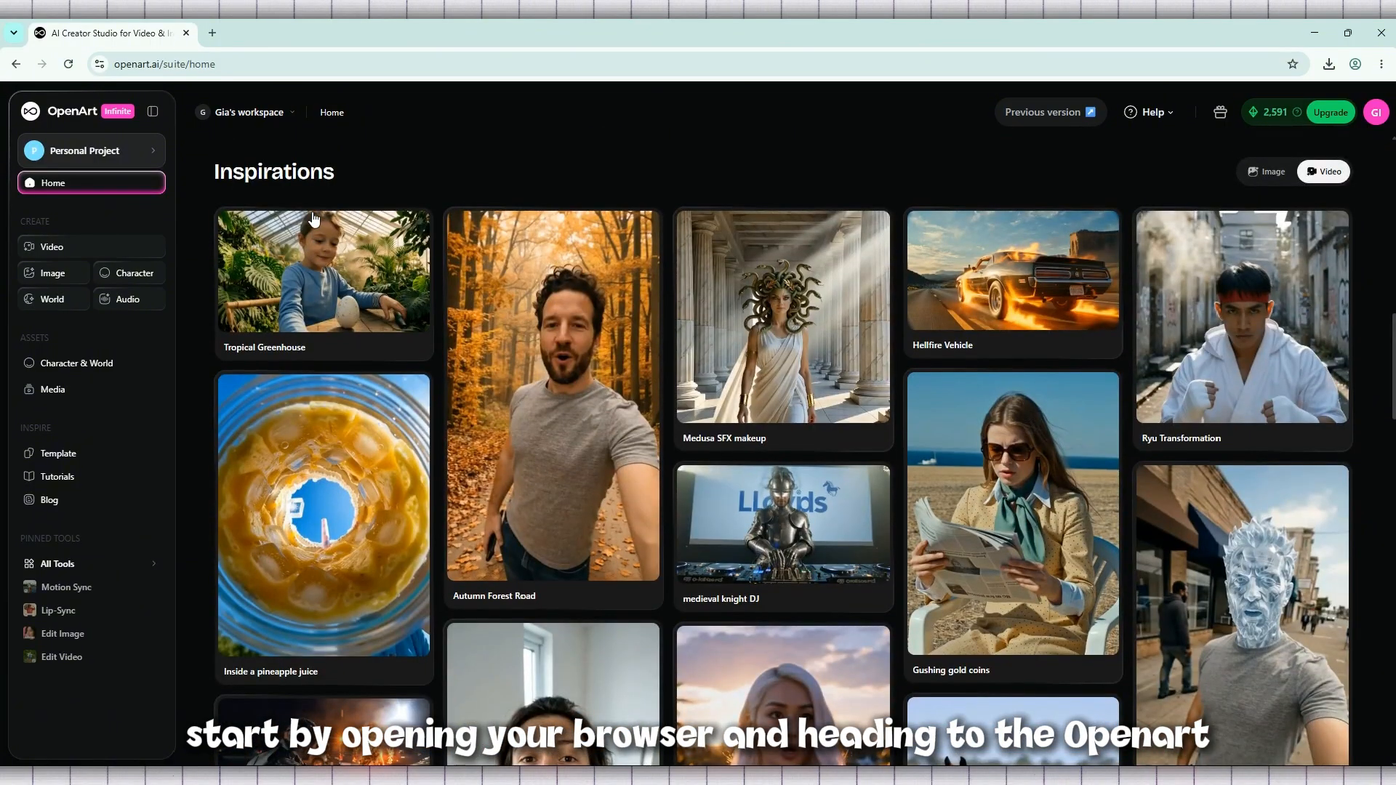
{"action": "scroll", "coordinate": [314, 218], "scroll_direction": "up", "scroll_amount": 6}
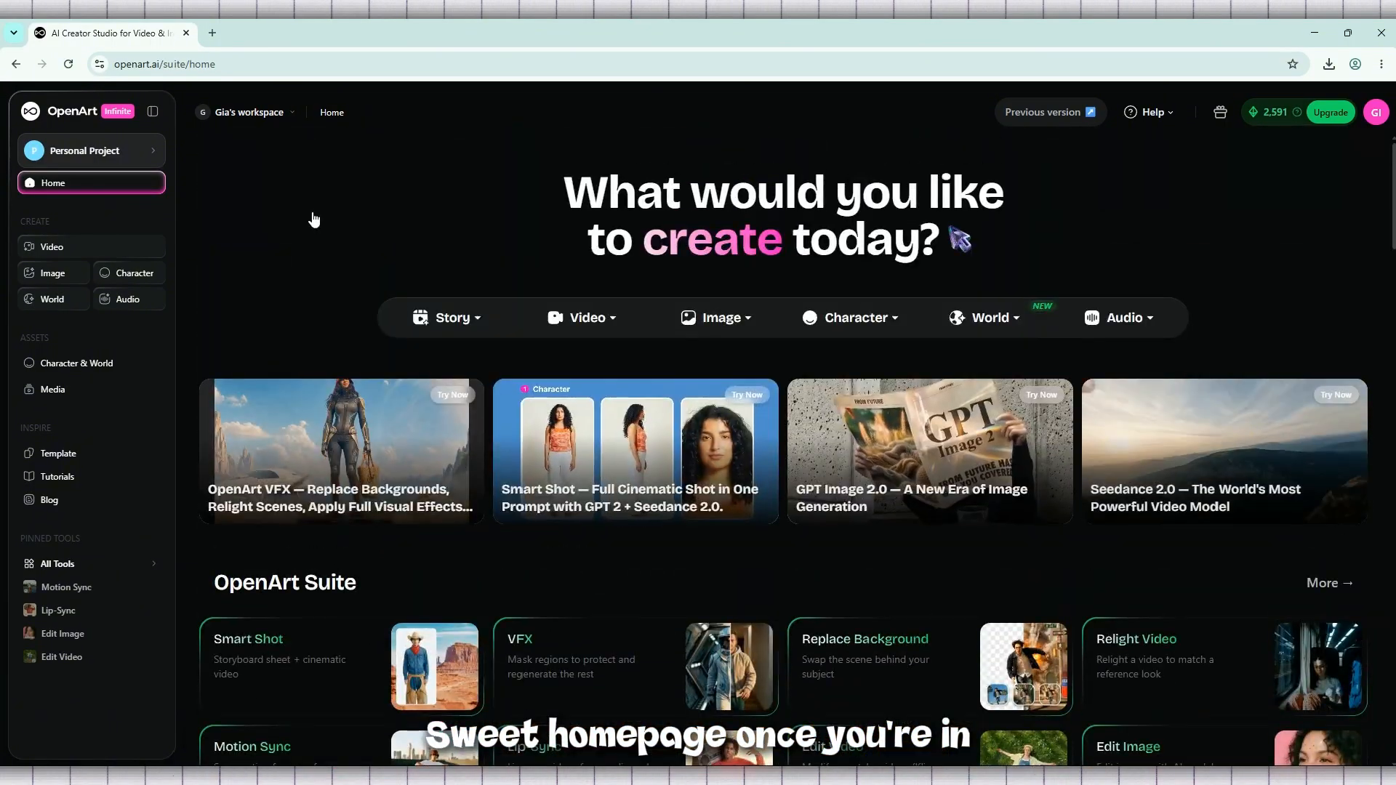
{"action": "left_click_drag", "start_coordinate": [507, 168], "coordinate": [1063, 243]}
{"action": "left_click", "coordinate": [1063, 243]}
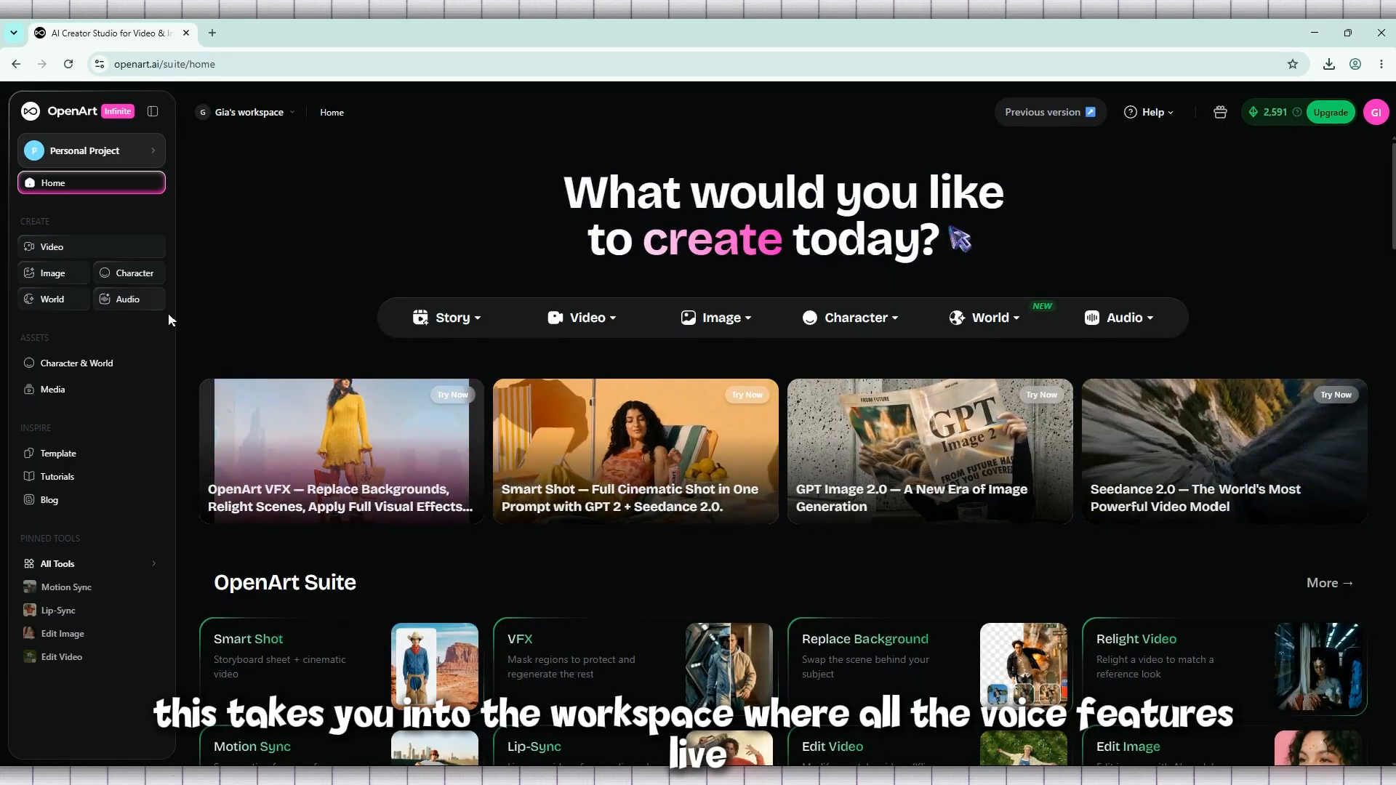
Open the audio voice-over creator and review its prompt, voice and voice control settings.
{"action": "left_click", "coordinate": [123, 300]}
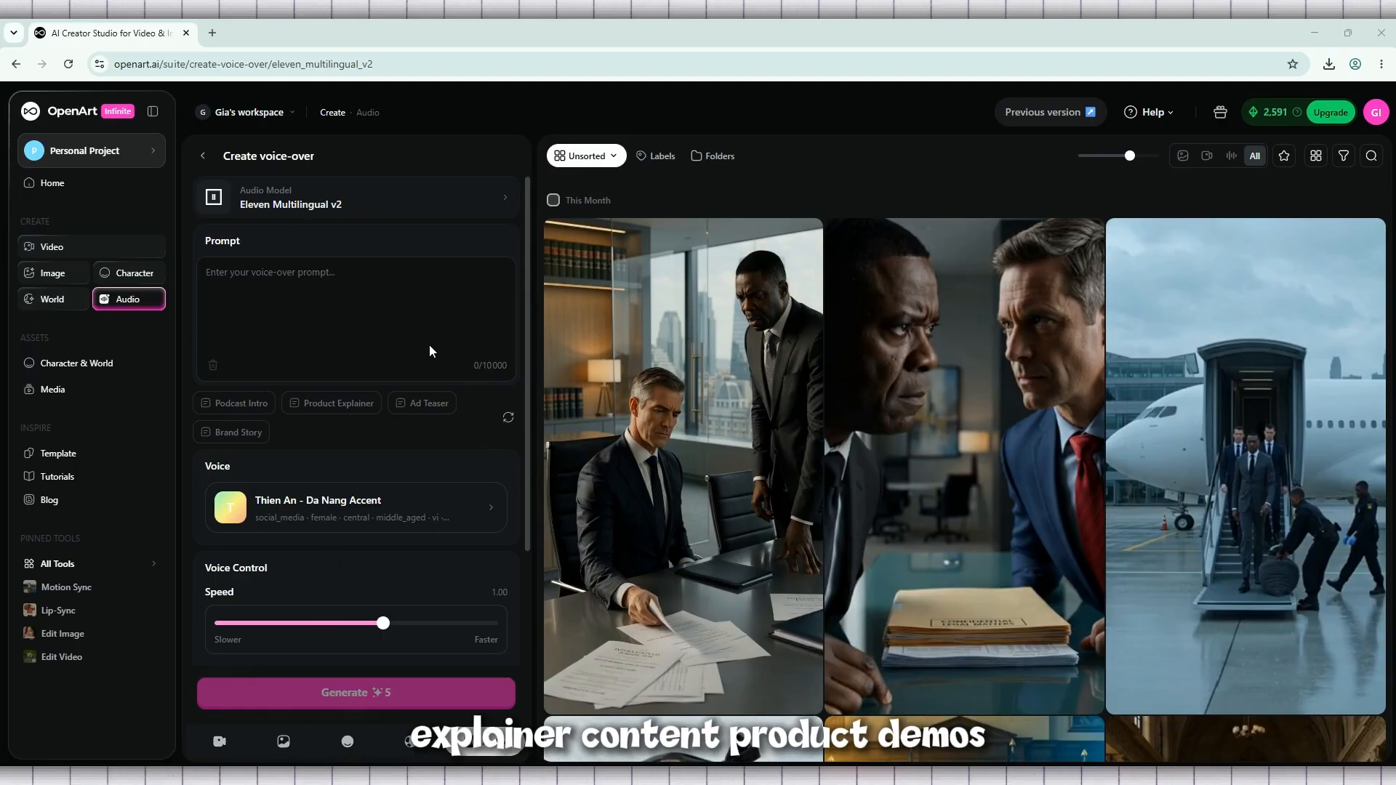
{"action": "scroll", "coordinate": [376, 303], "scroll_direction": "down", "scroll_amount": 3}
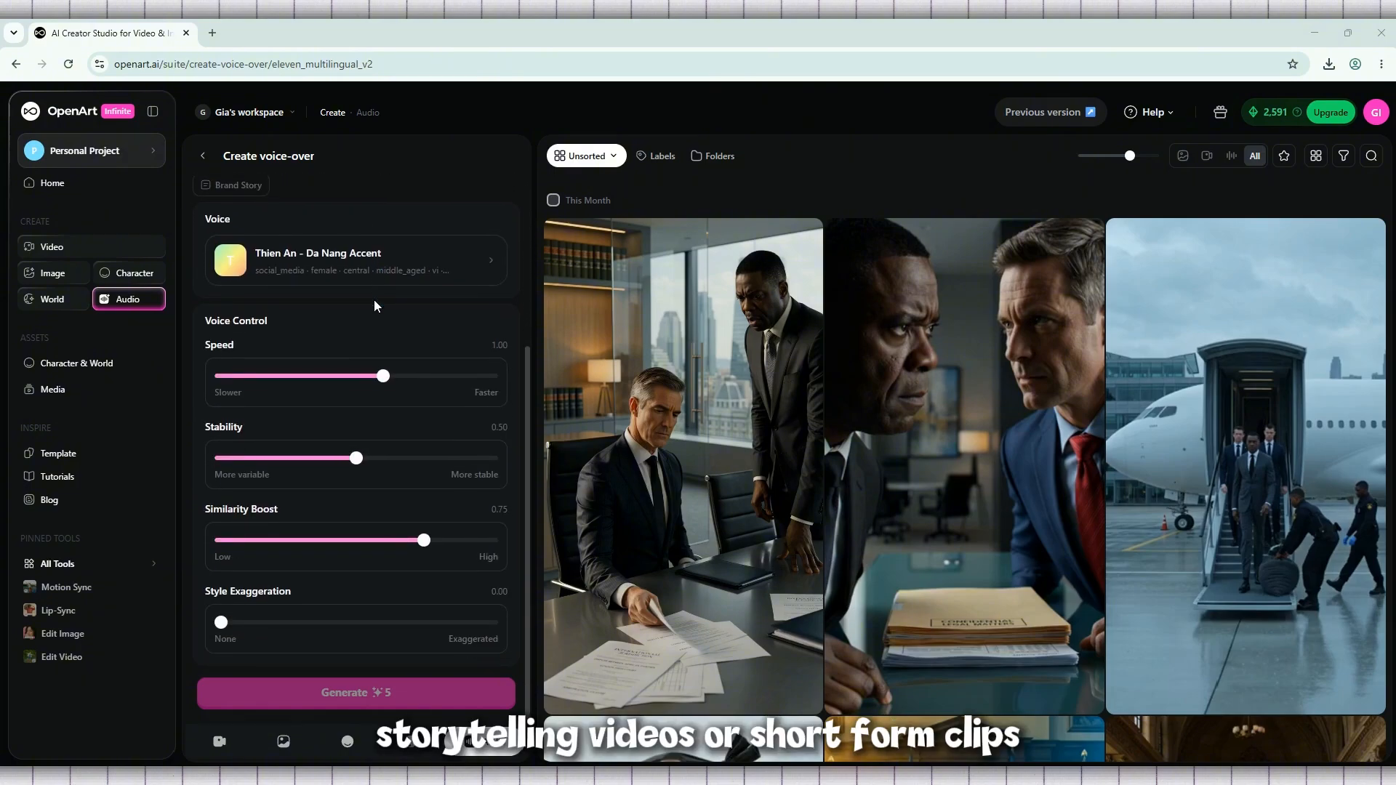
{"action": "scroll", "coordinate": [373, 300], "scroll_direction": "up", "scroll_amount": 3}
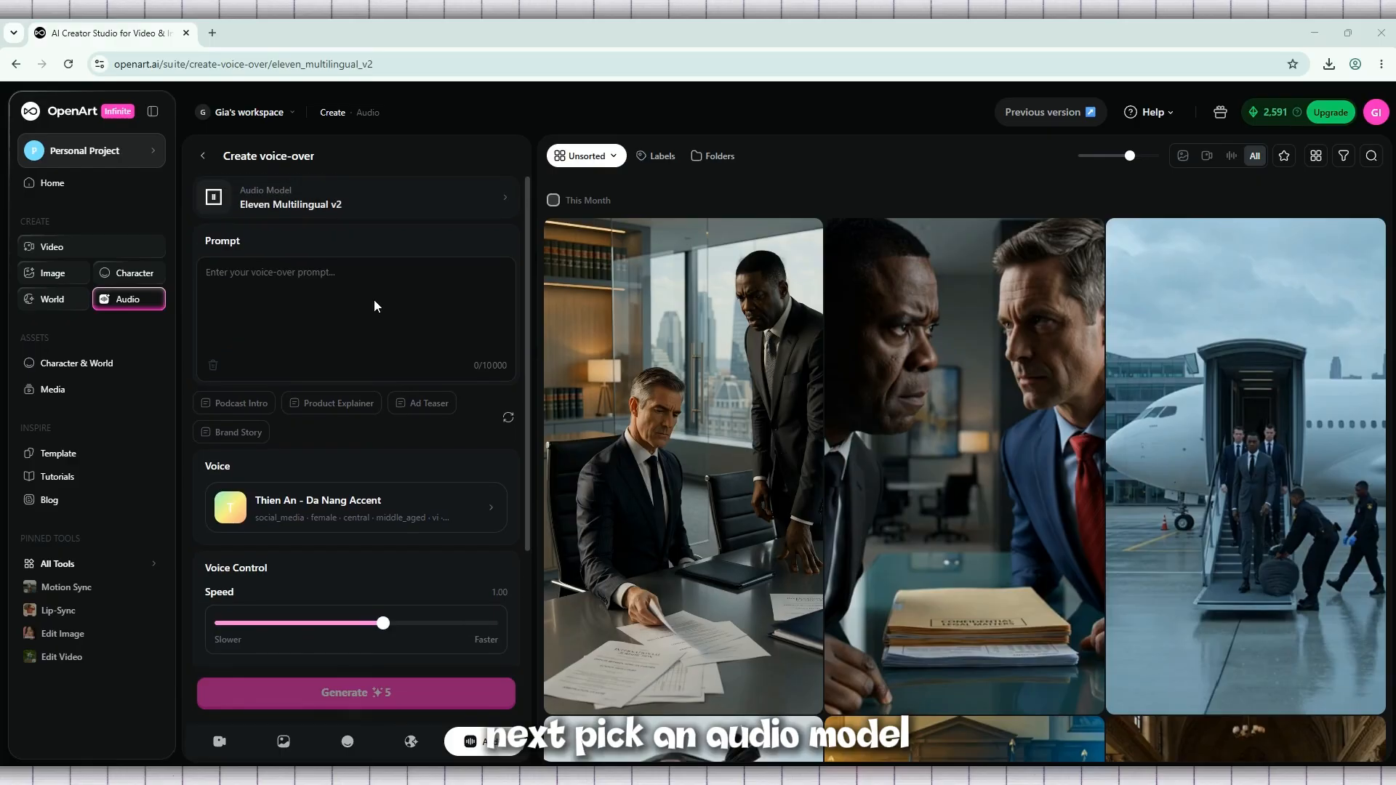
Try Eleven v3 as the audio model and switch back to Eleven Multilingual v2.
{"action": "left_click", "coordinate": [374, 208]}
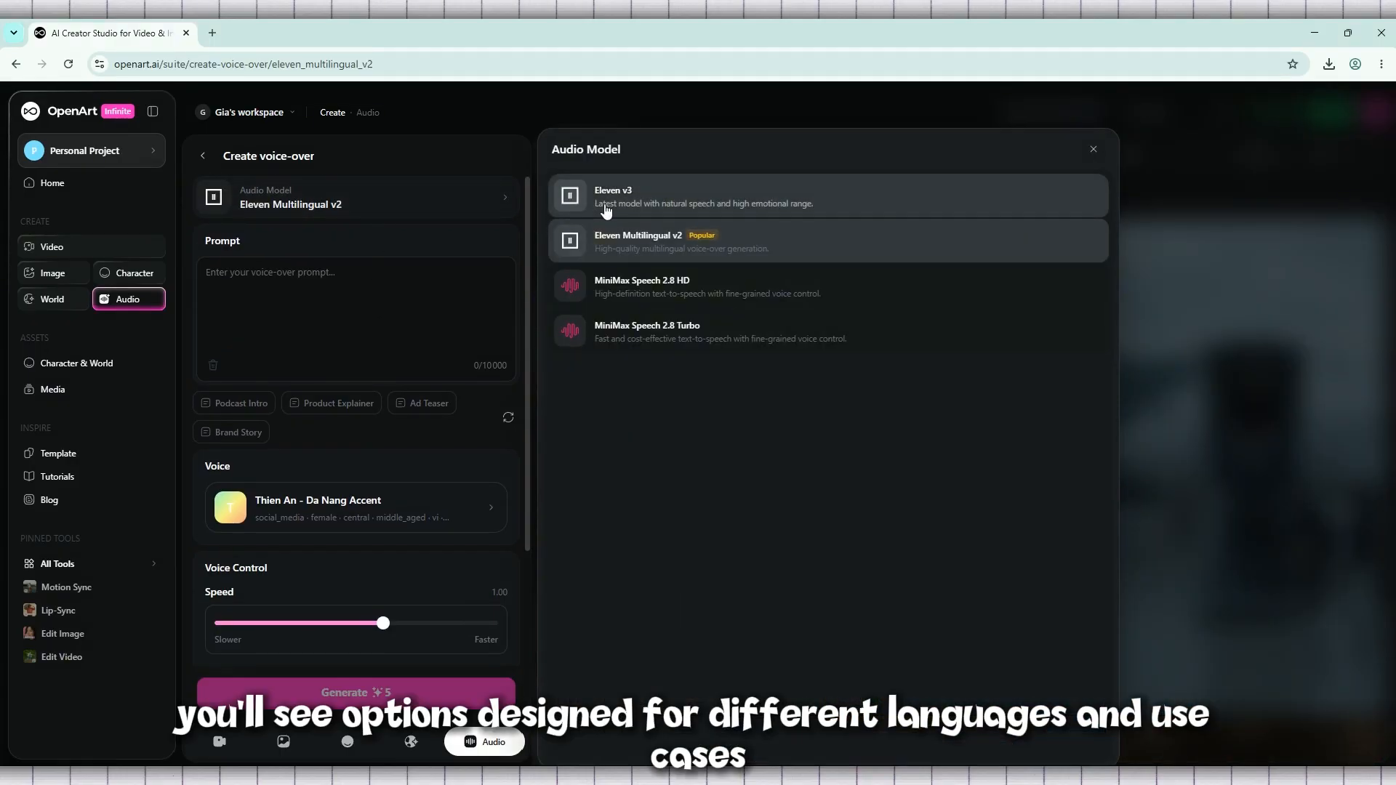
{"action": "left_click", "coordinate": [697, 209]}
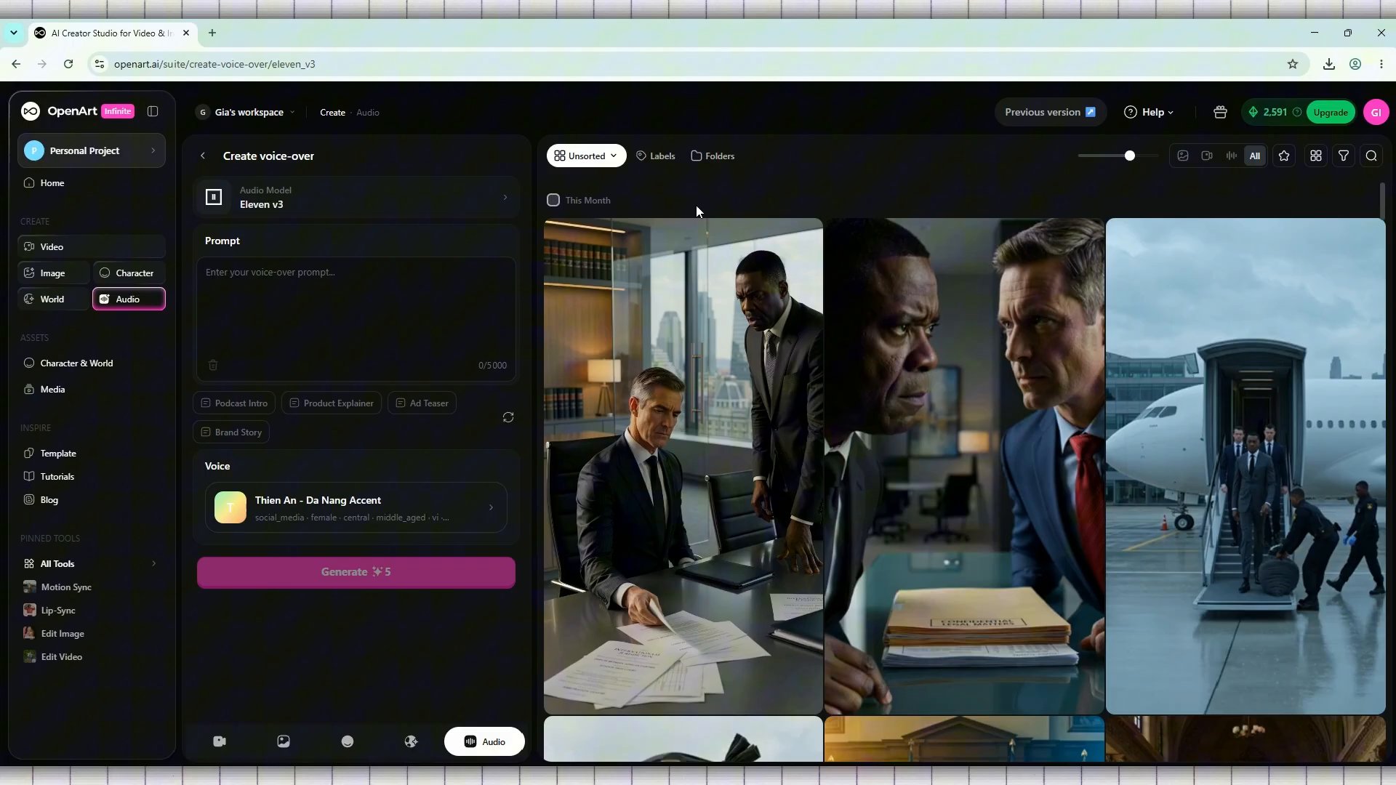
{"action": "left_click", "coordinate": [357, 210]}
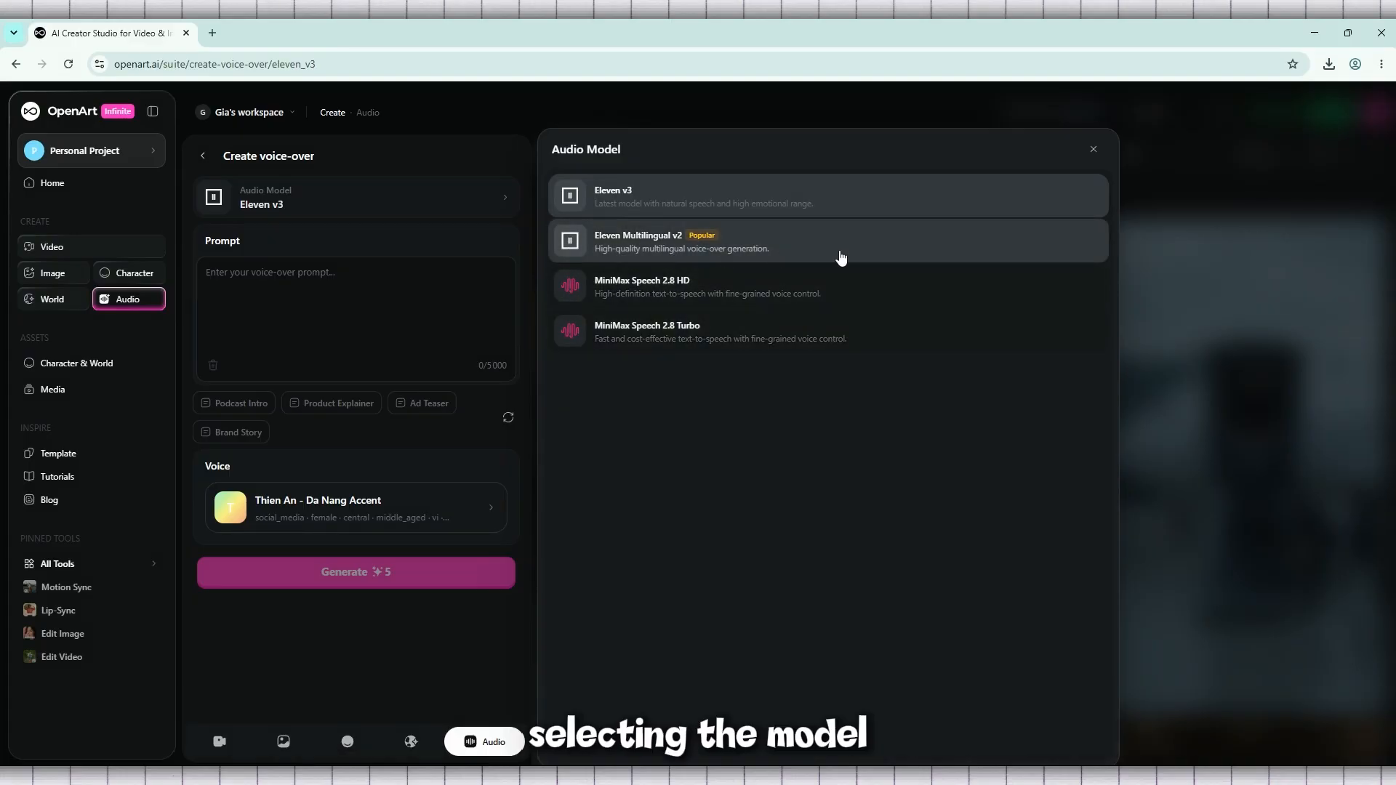
{"action": "left_click", "coordinate": [696, 251]}
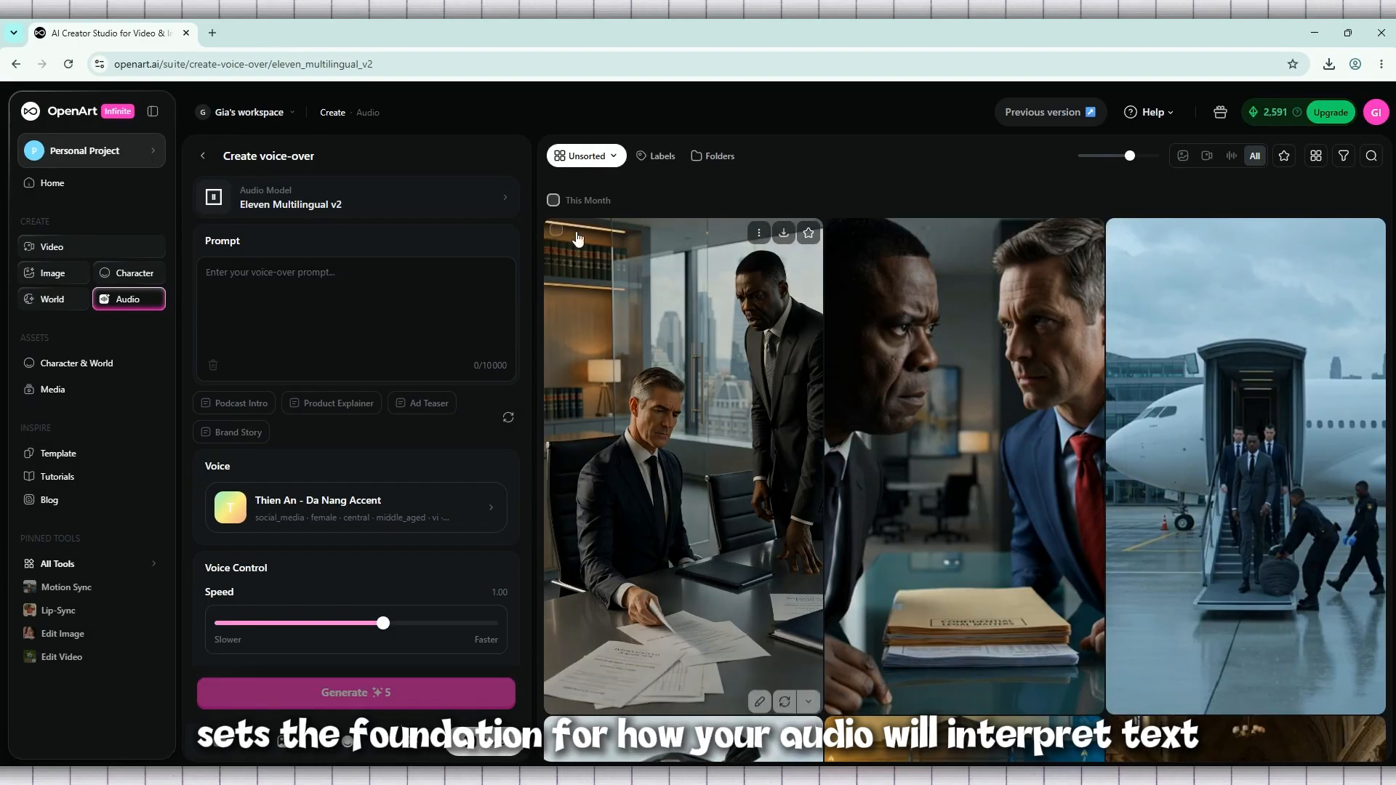
{"action": "left_click", "coordinate": [451, 221]}
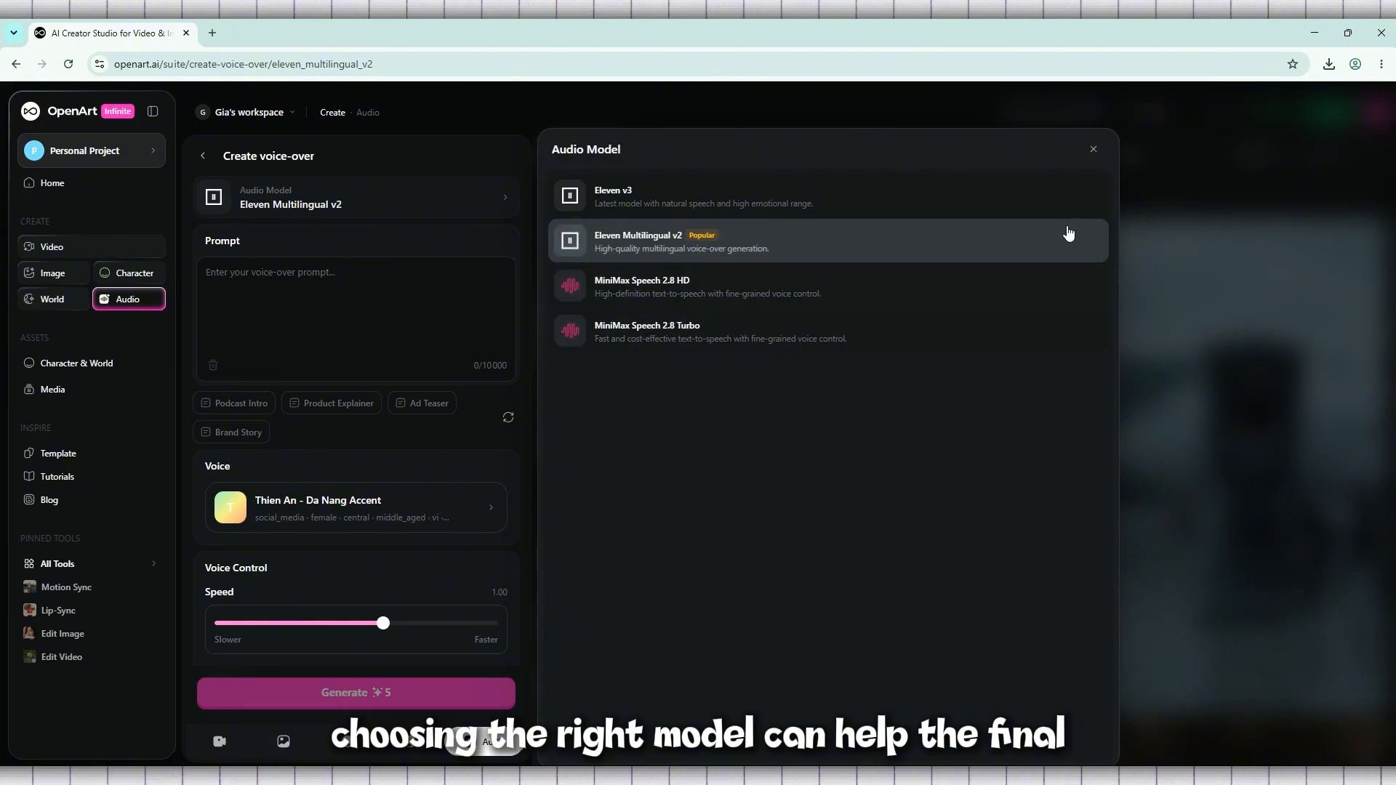
{"action": "left_click", "coordinate": [569, 245]}
Enter the voice-over prompt "Hello guys, welcome to Tutorly! so in today's video we talk about Openart AI.".
{"action": "left_click", "coordinate": [344, 296]}
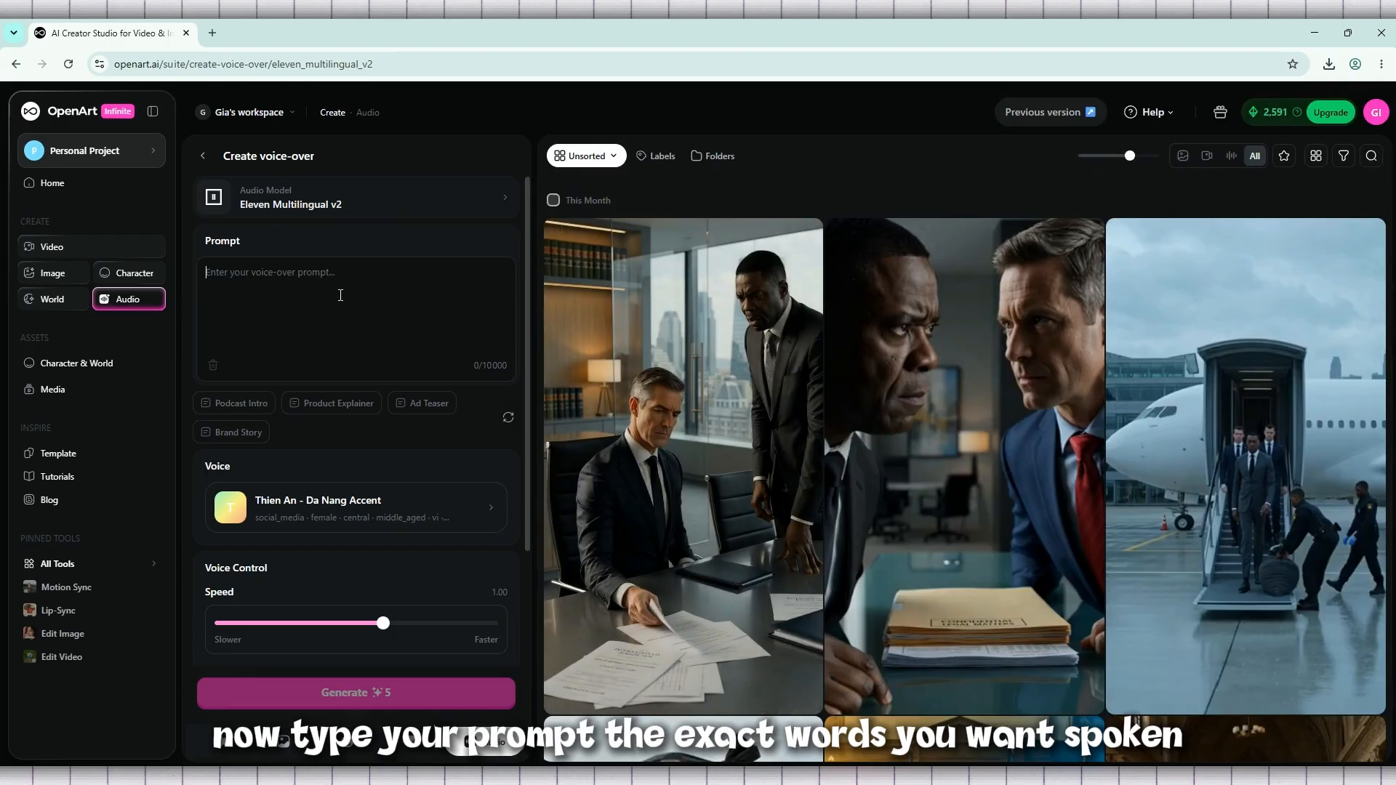
{"action": "type", "text": "Hello guys, welcome to Tutorly! so in today's video we talk about Openart AI."}
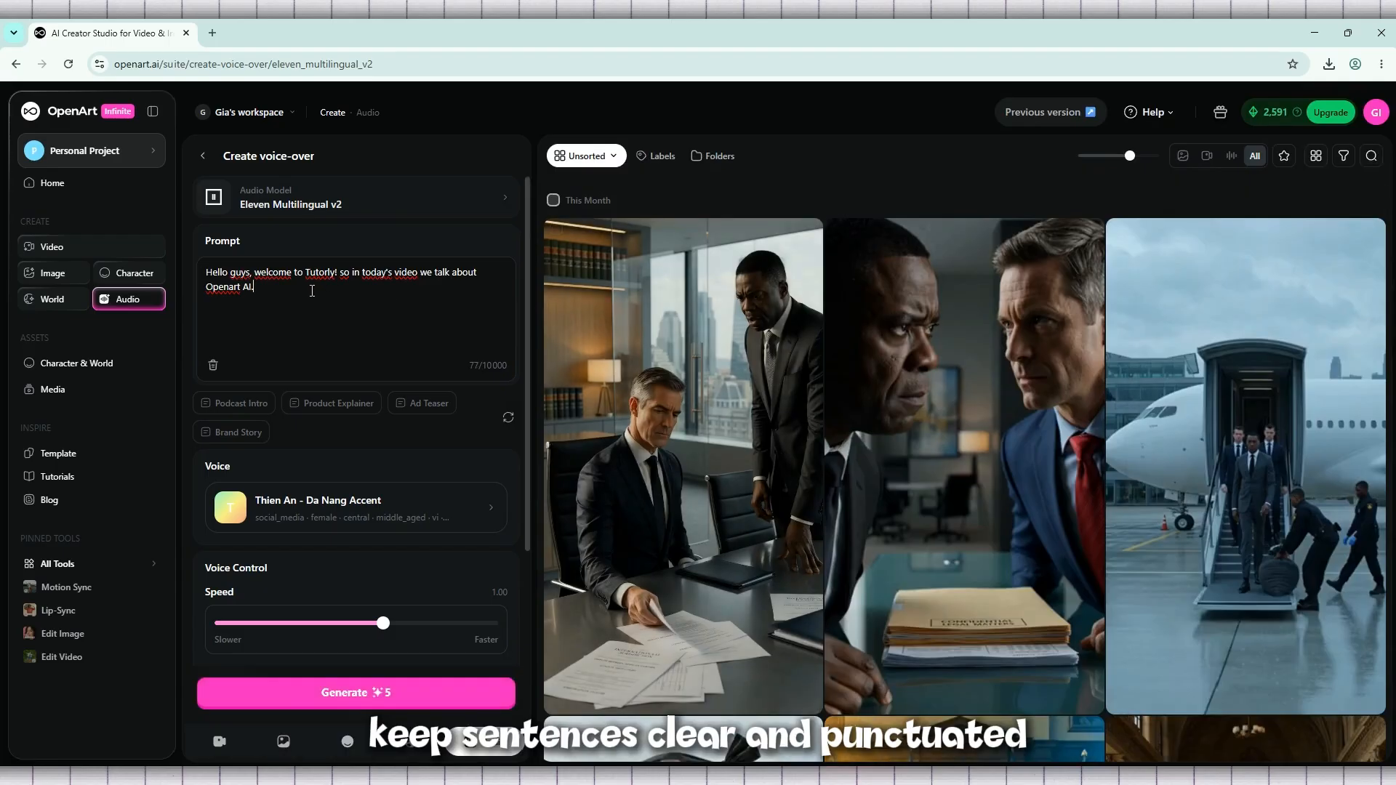
{"action": "key", "text": "ctrl+a"}
{"action": "left_click", "coordinate": [242, 275]}
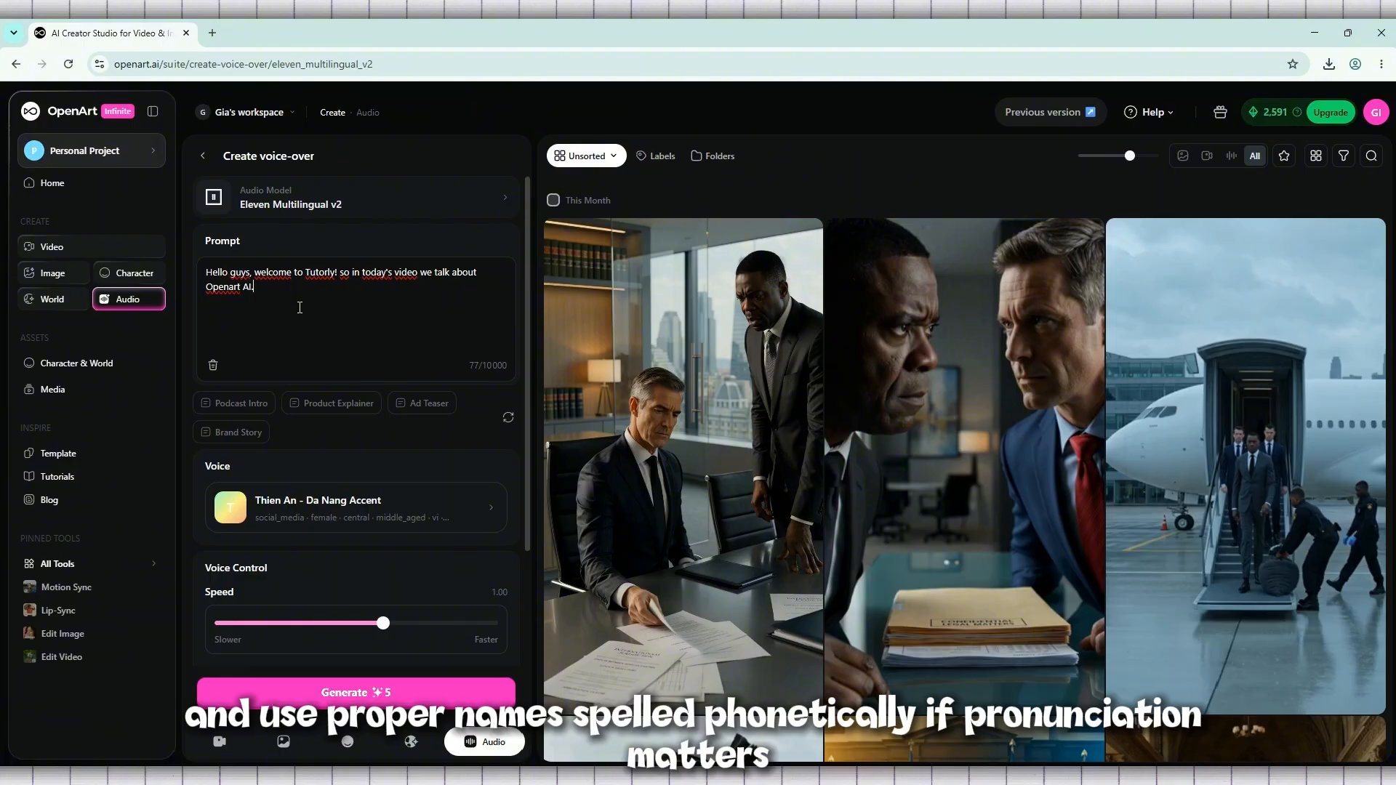
{"action": "left_click_drag", "start_coordinate": [263, 288], "coordinate": [205, 277]}
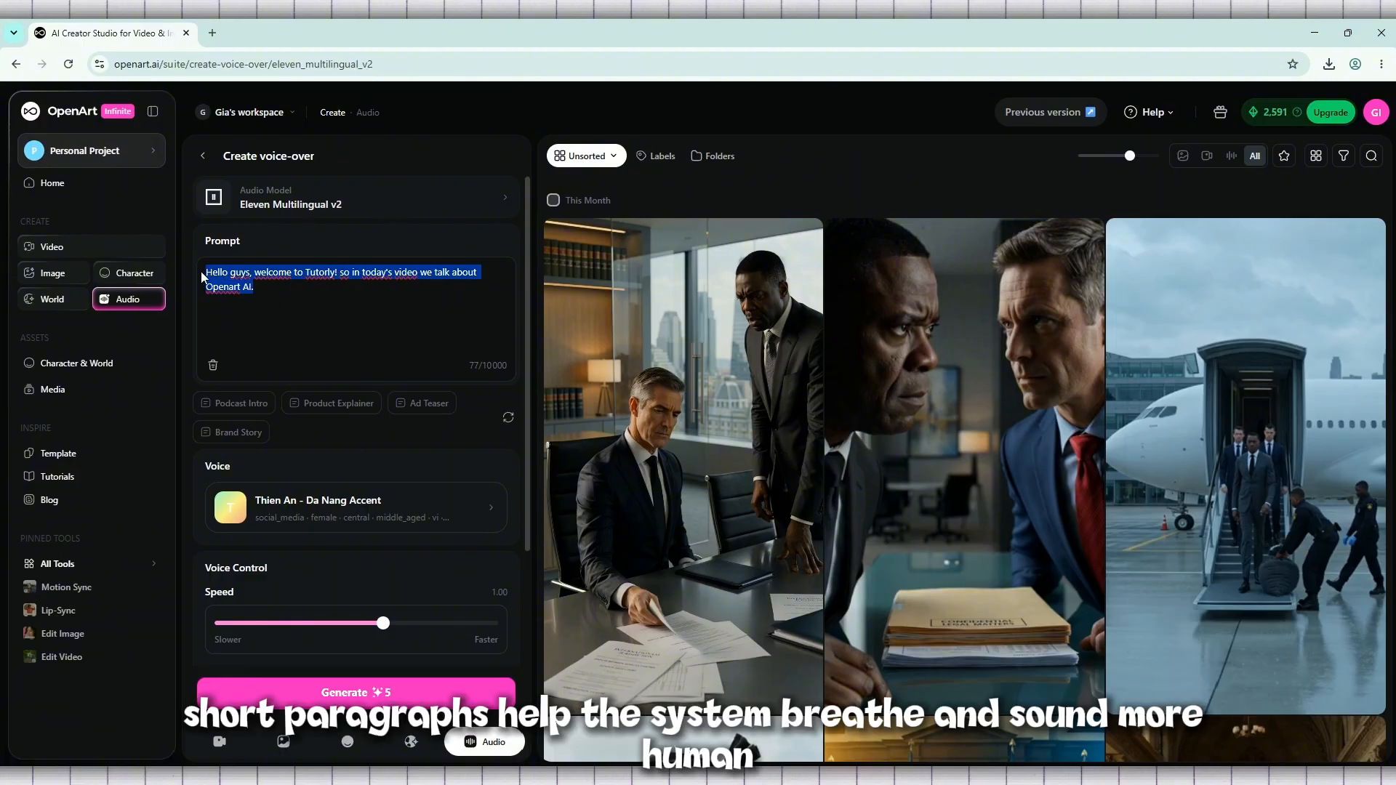
{"action": "left_click", "coordinate": [270, 291]}
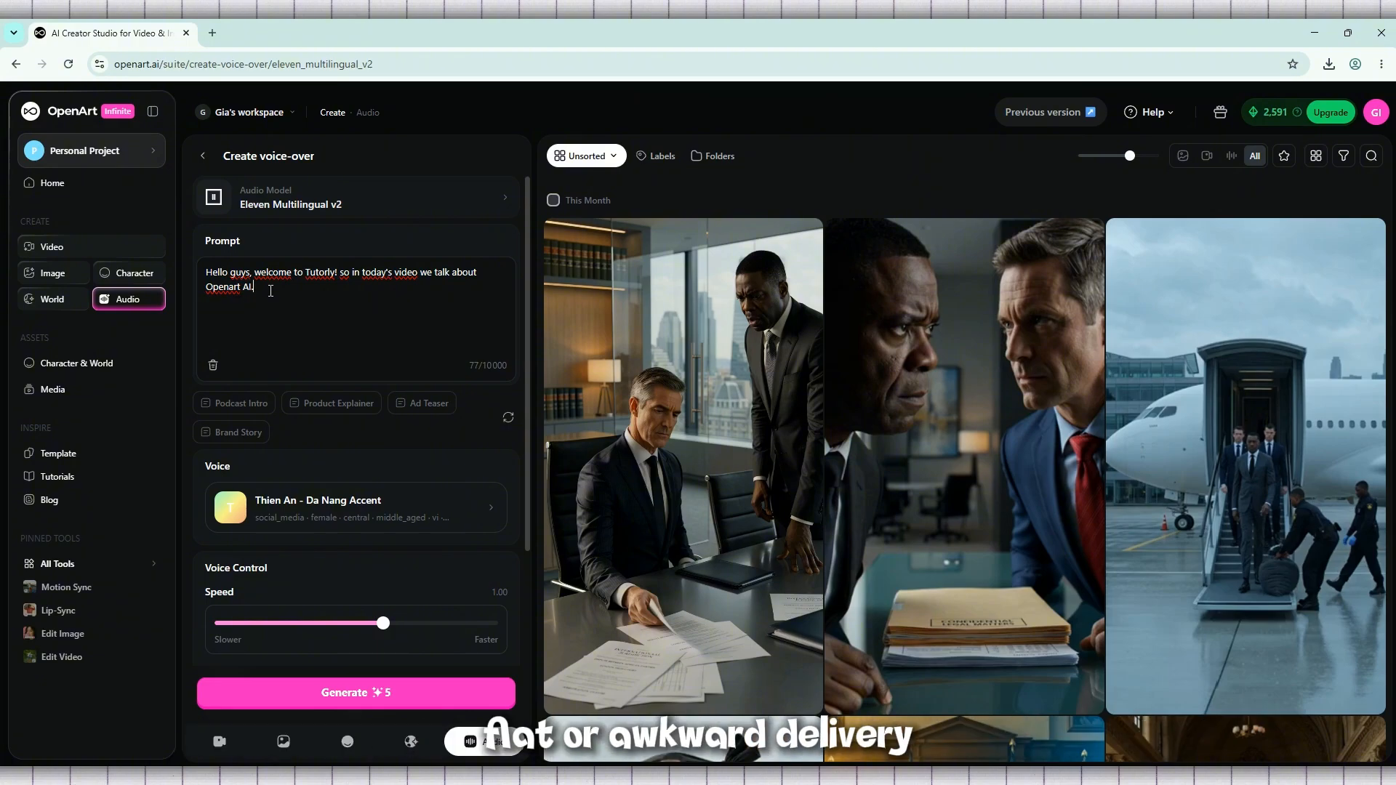
Open the voice library for the voice-over and check My Voice for saved cloned voices.
{"action": "scroll", "coordinate": [260, 296], "scroll_direction": "down", "scroll_amount": 3}
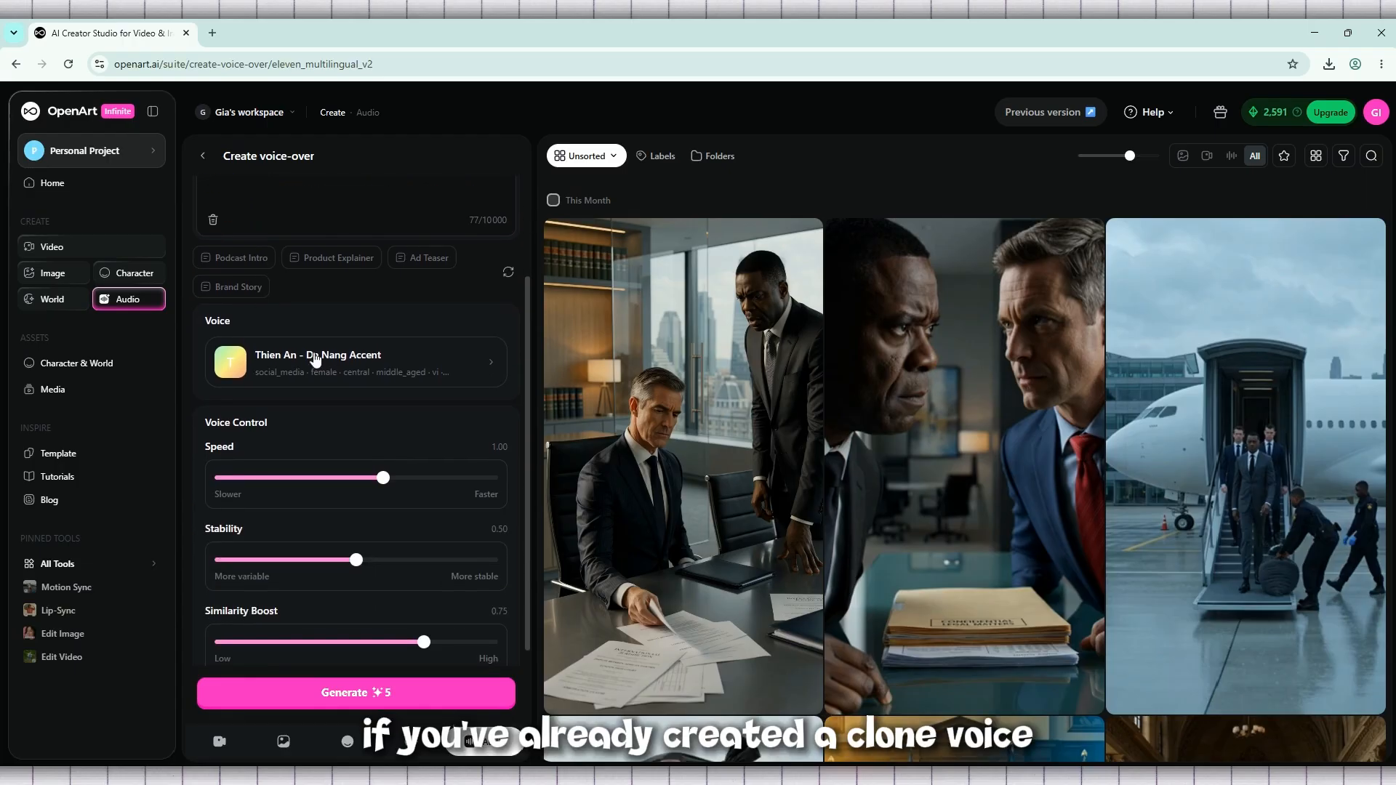
{"action": "left_click", "coordinate": [381, 355]}
{"action": "left_click", "coordinate": [581, 193]}
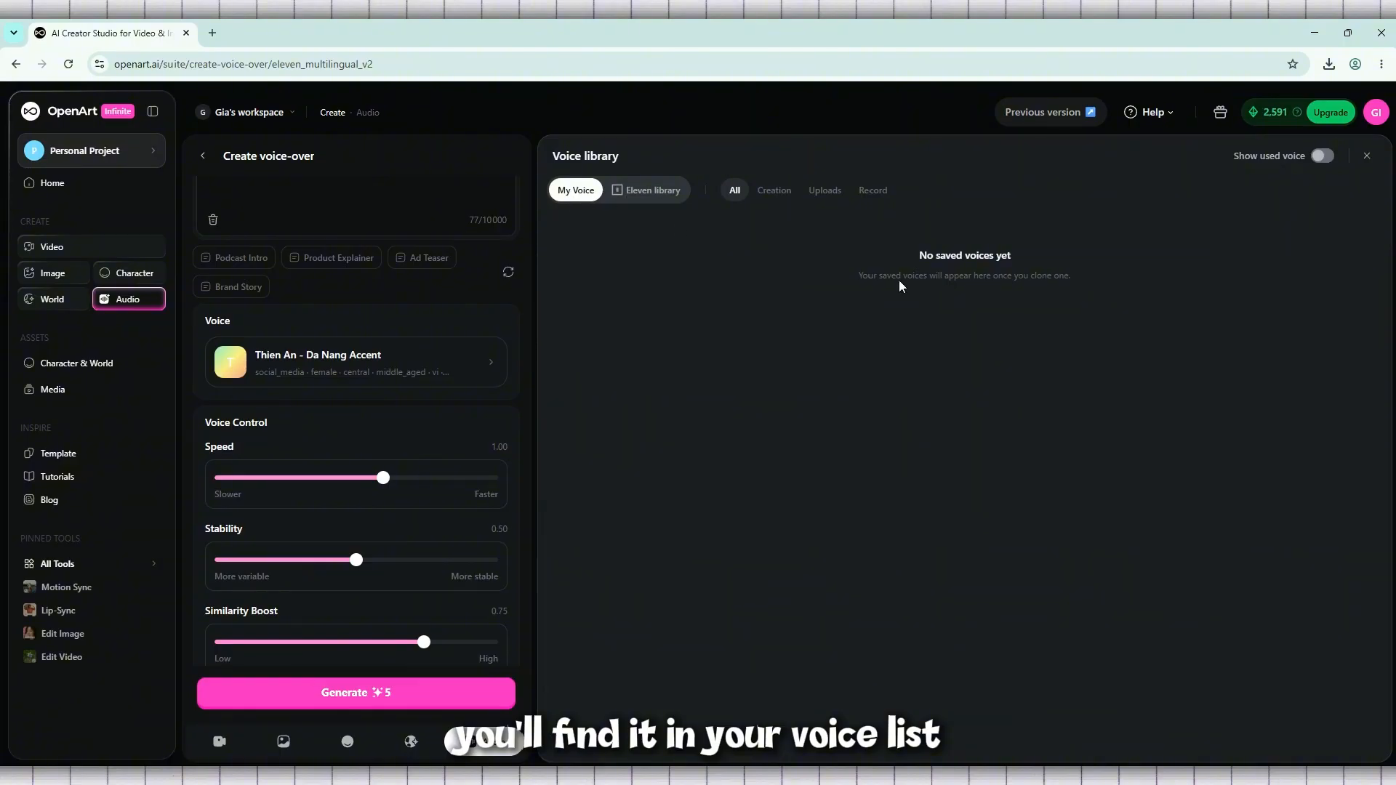
{"action": "left_click_drag", "start_coordinate": [1025, 268], "coordinate": [900, 260]}
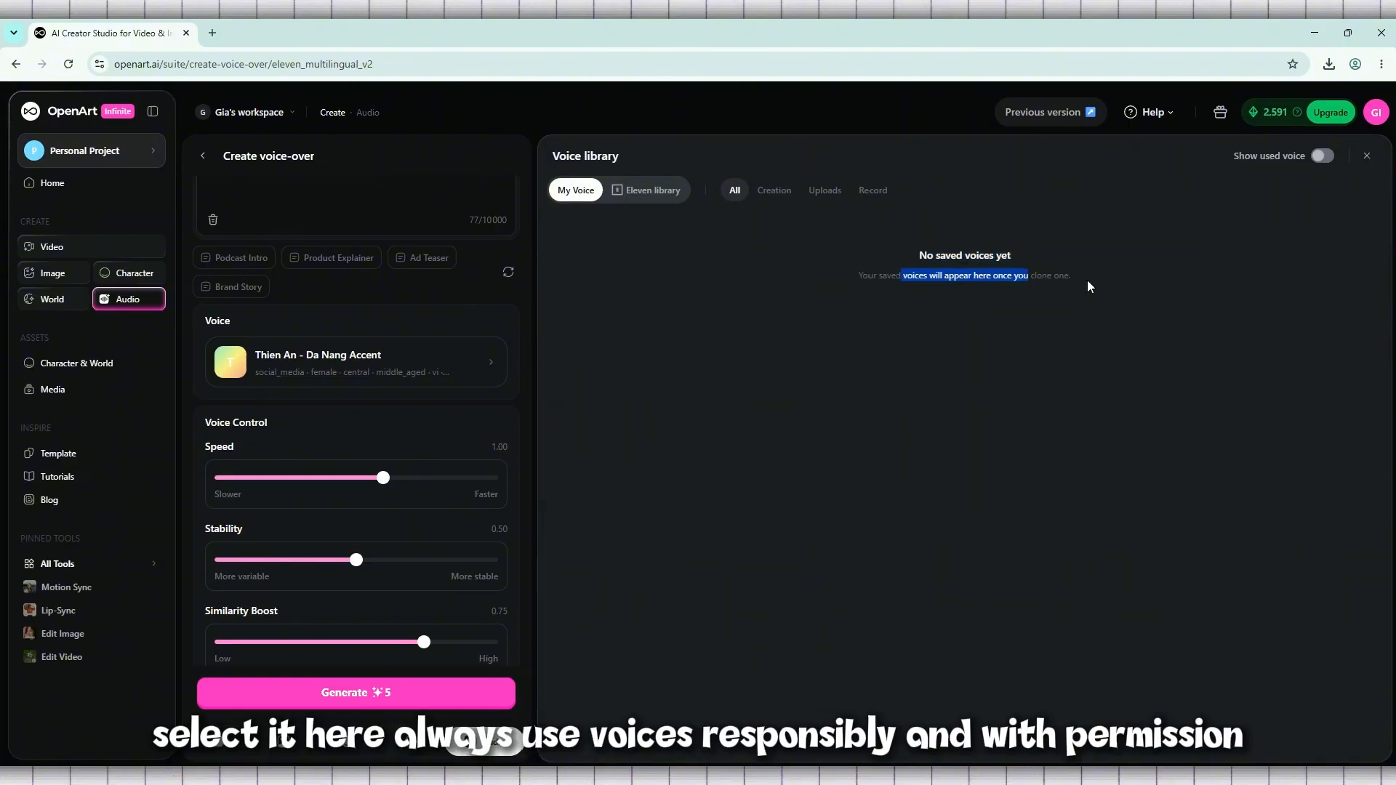
{"action": "left_click_drag", "start_coordinate": [1071, 281], "coordinate": [892, 250]}
{"action": "triple_click", "coordinate": [944, 252]}
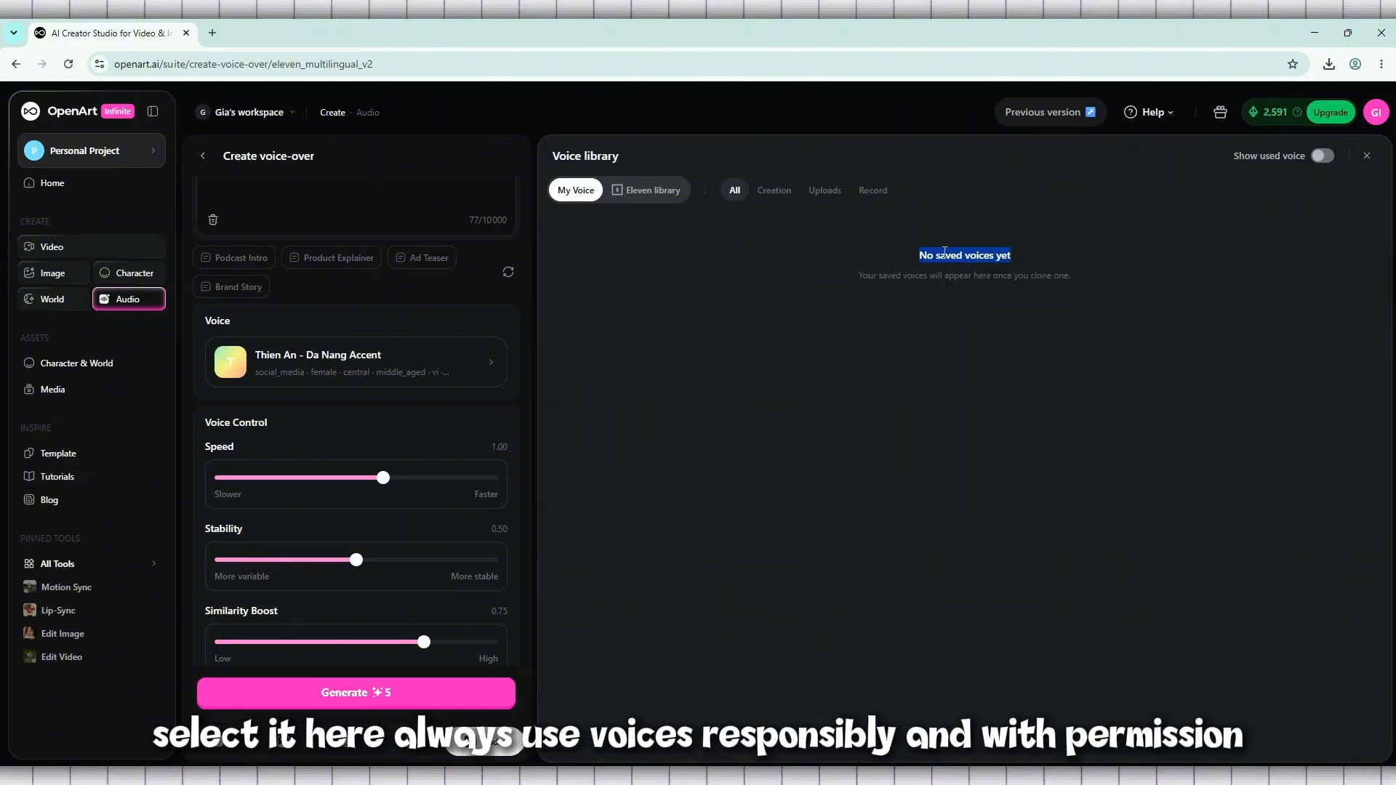
{"action": "triple_click", "coordinate": [1060, 277]}
{"action": "left_click", "coordinate": [1068, 282]}
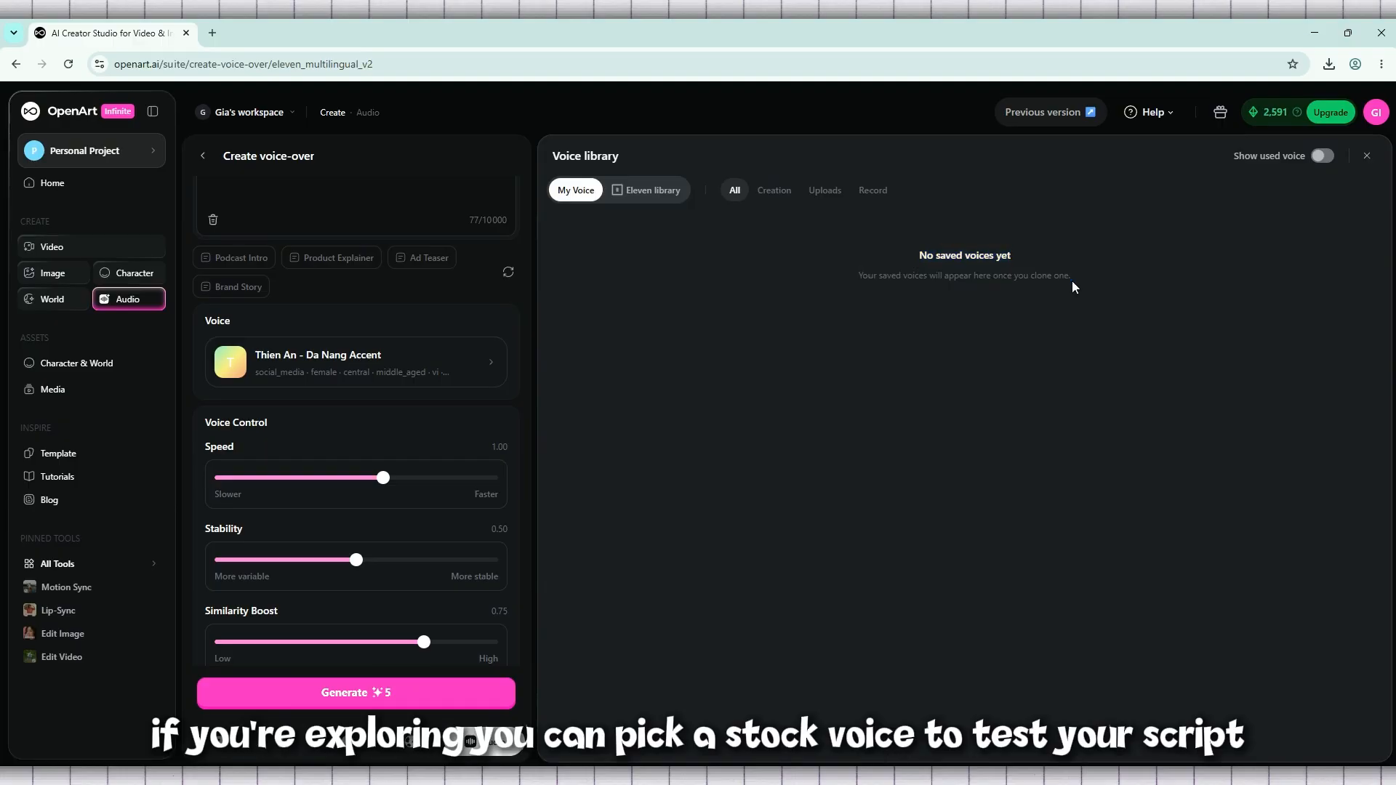
Show the Eleven library voices and filter them by american accent and male gender.
{"action": "left_click", "coordinate": [635, 198]}
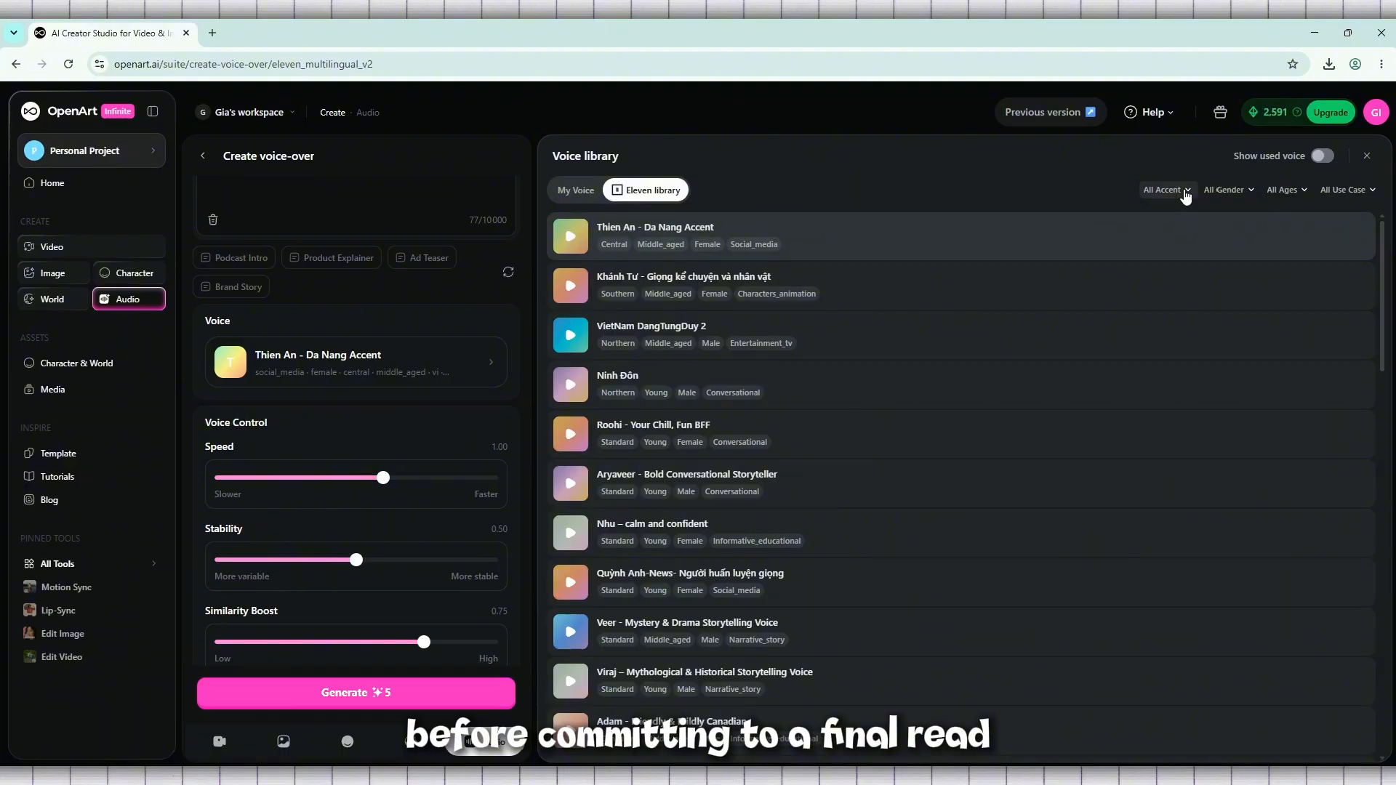
{"action": "left_click", "coordinate": [1185, 193]}
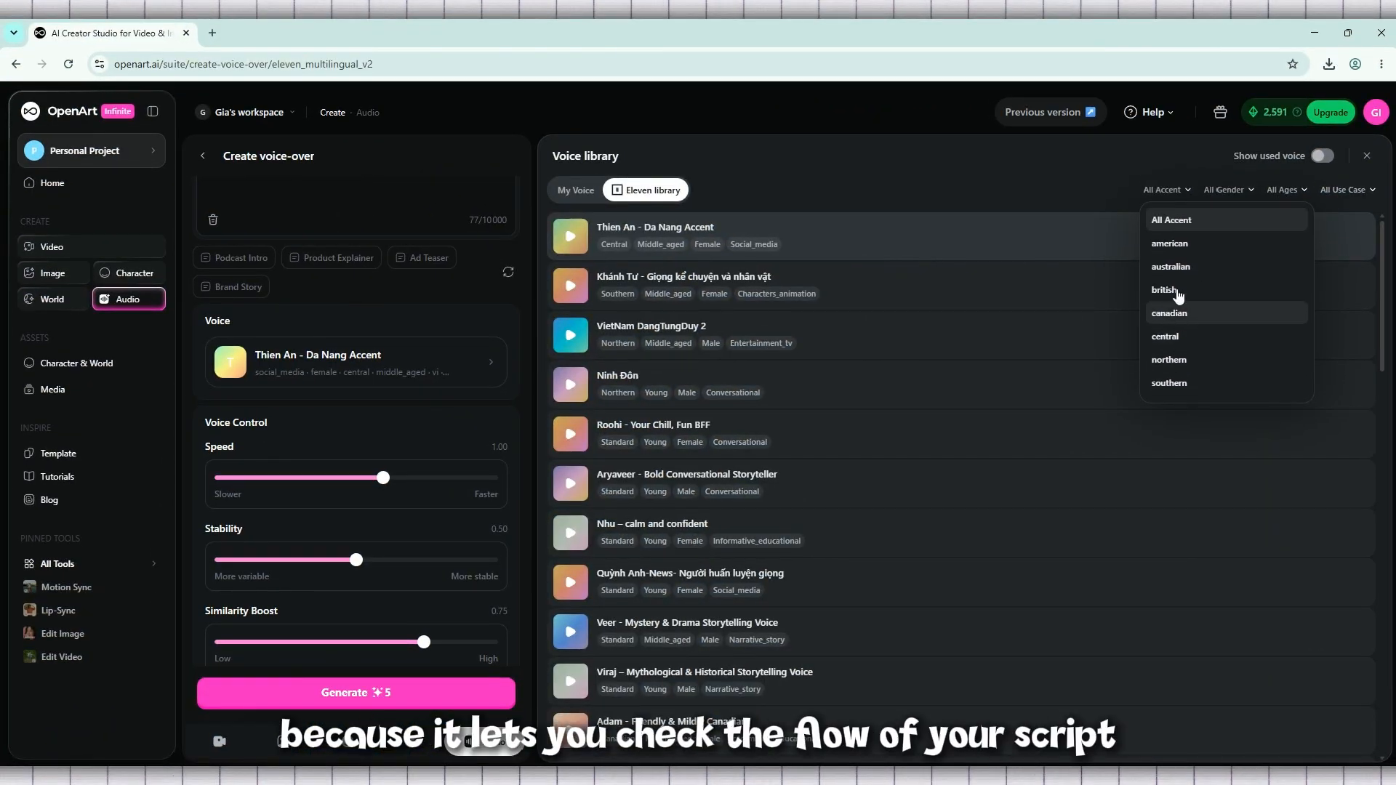
{"action": "left_click", "coordinate": [1163, 247]}
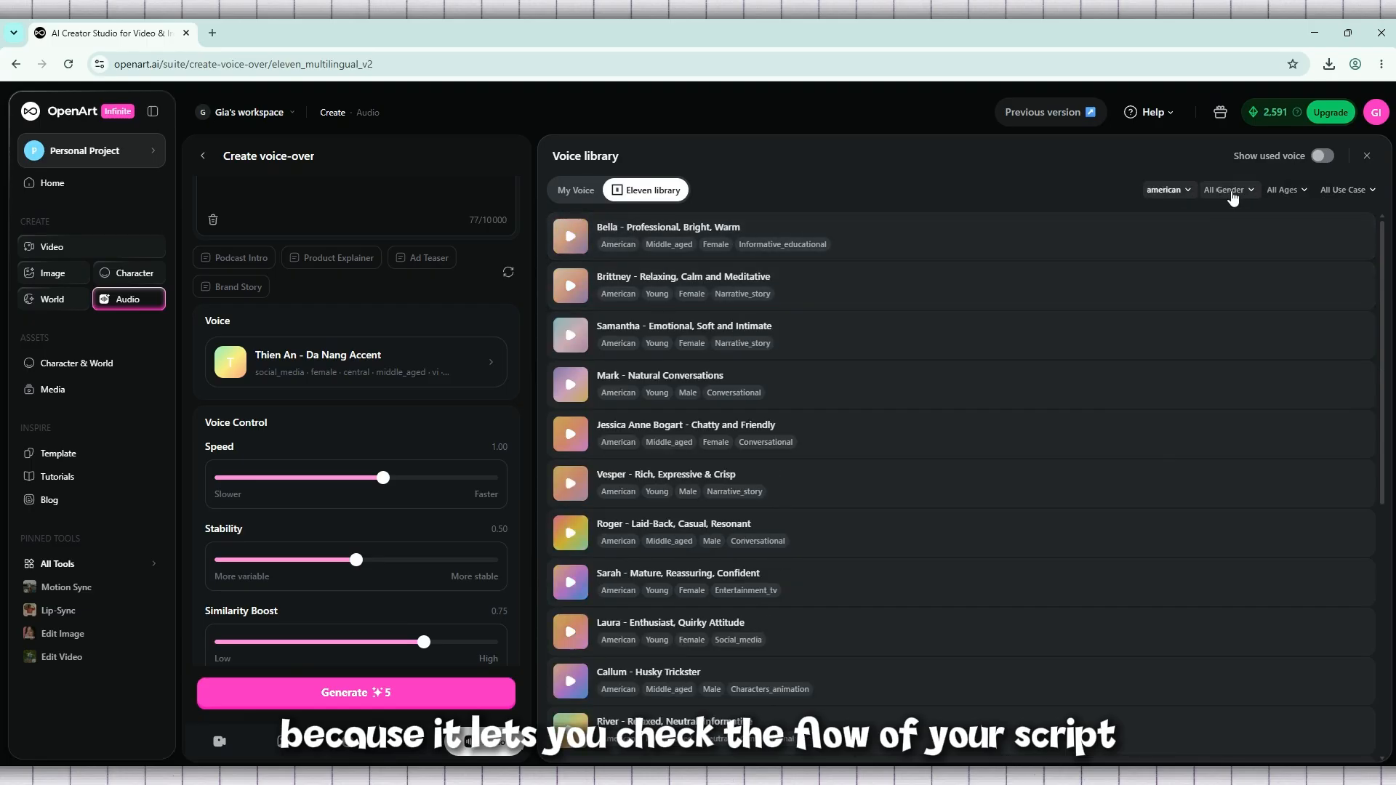
{"action": "left_click", "coordinate": [1233, 193]}
{"action": "left_click", "coordinate": [1236, 268]}
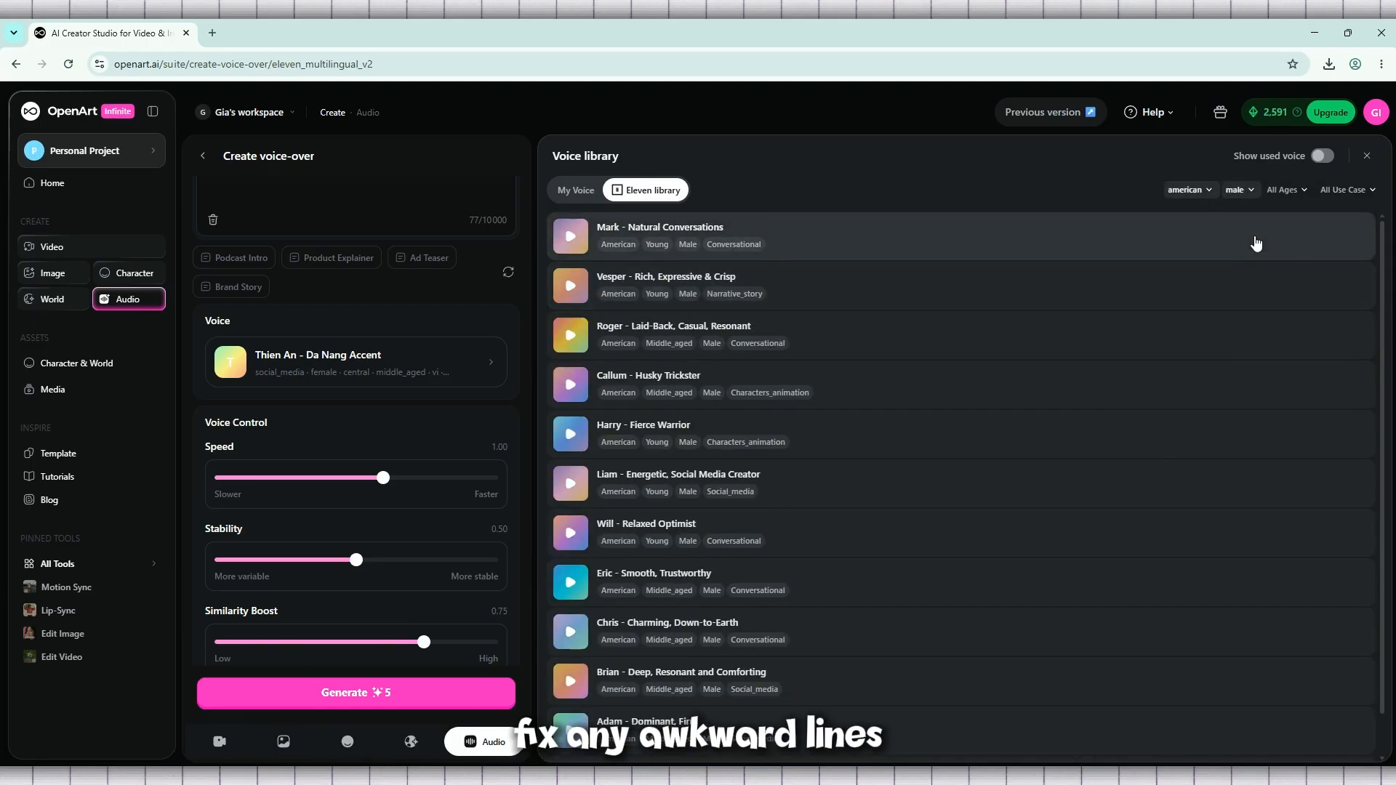
Filter the library voices by the conversational use case and choose Mark - Natural Conversations for the voice-over.
{"action": "left_click", "coordinate": [1293, 191]}
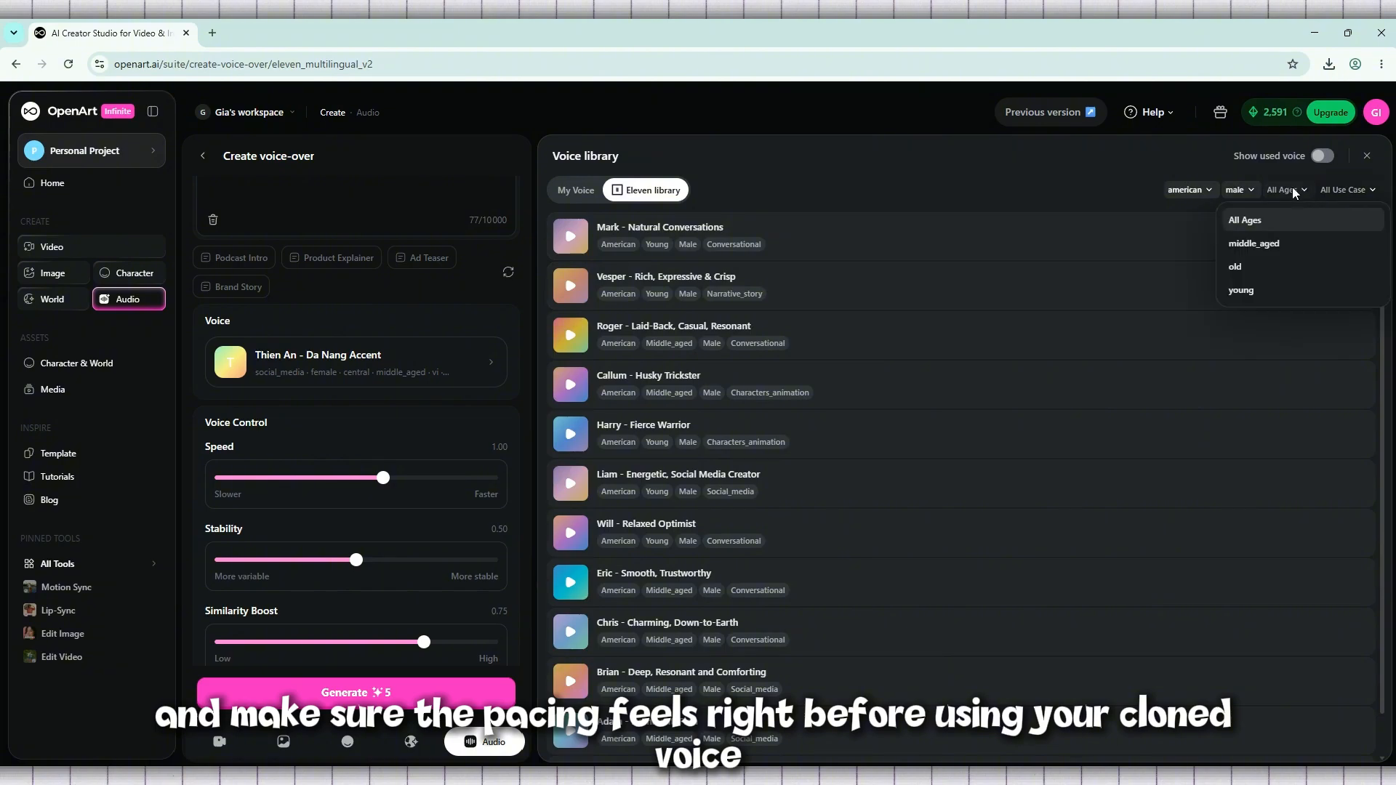
{"action": "left_click", "coordinate": [1293, 191]}
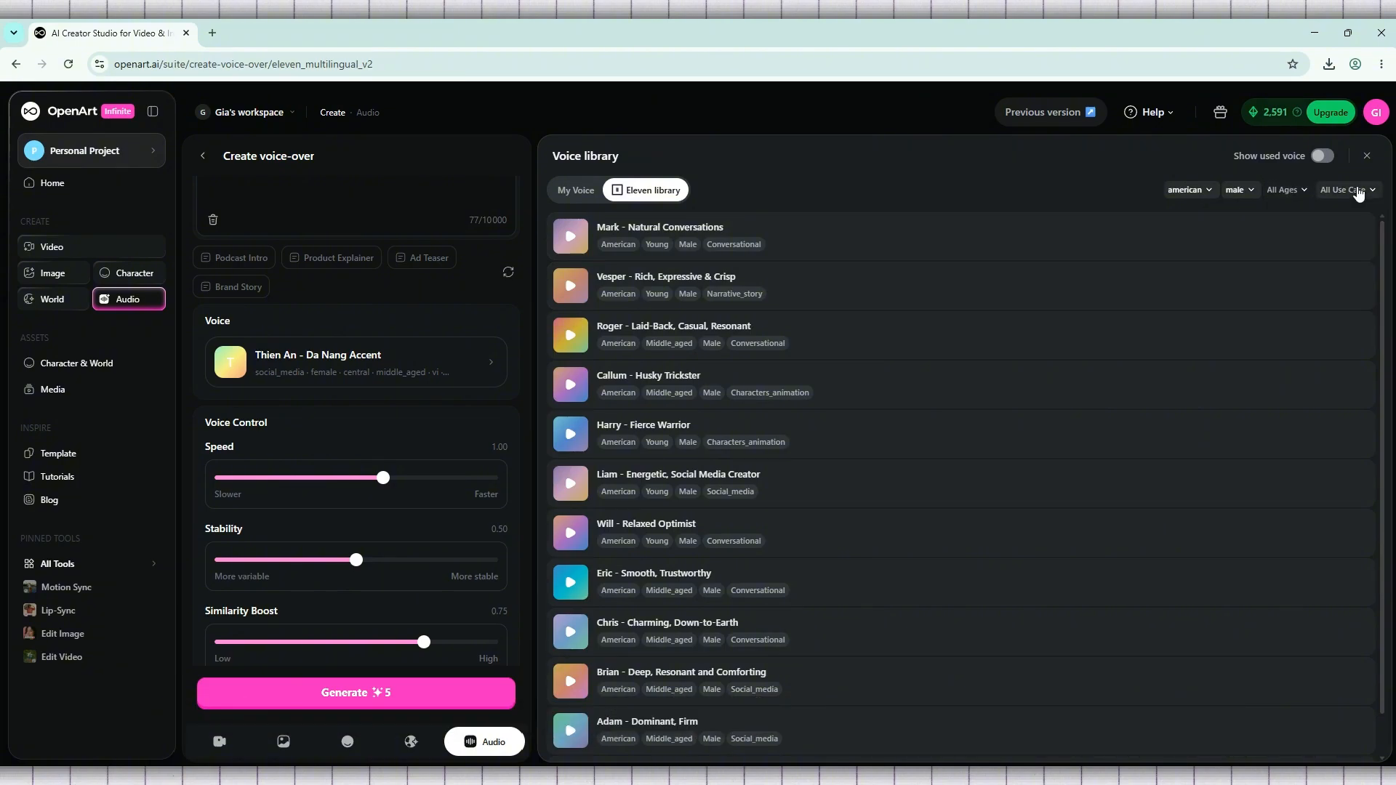
{"action": "left_click", "coordinate": [1355, 190]}
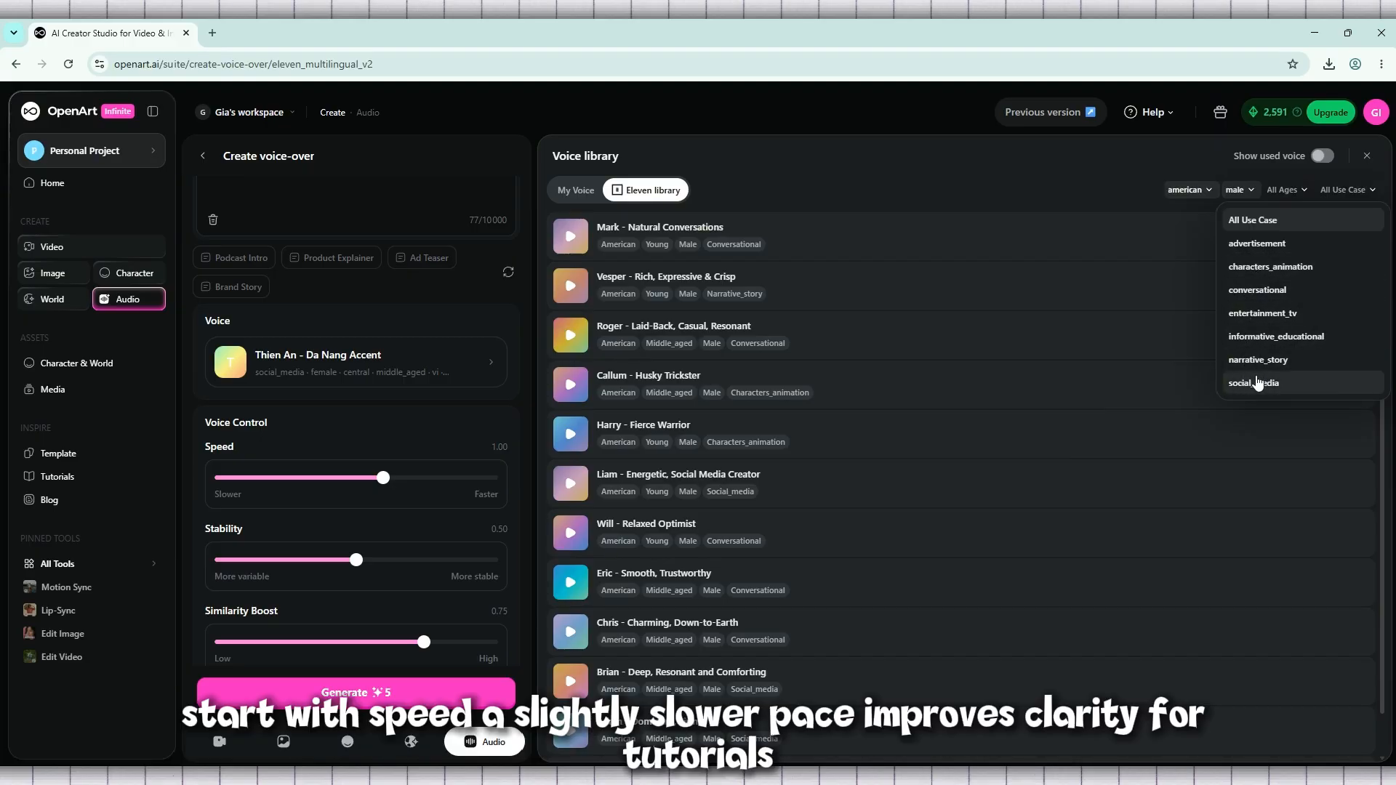
{"action": "left_click", "coordinate": [1258, 292]}
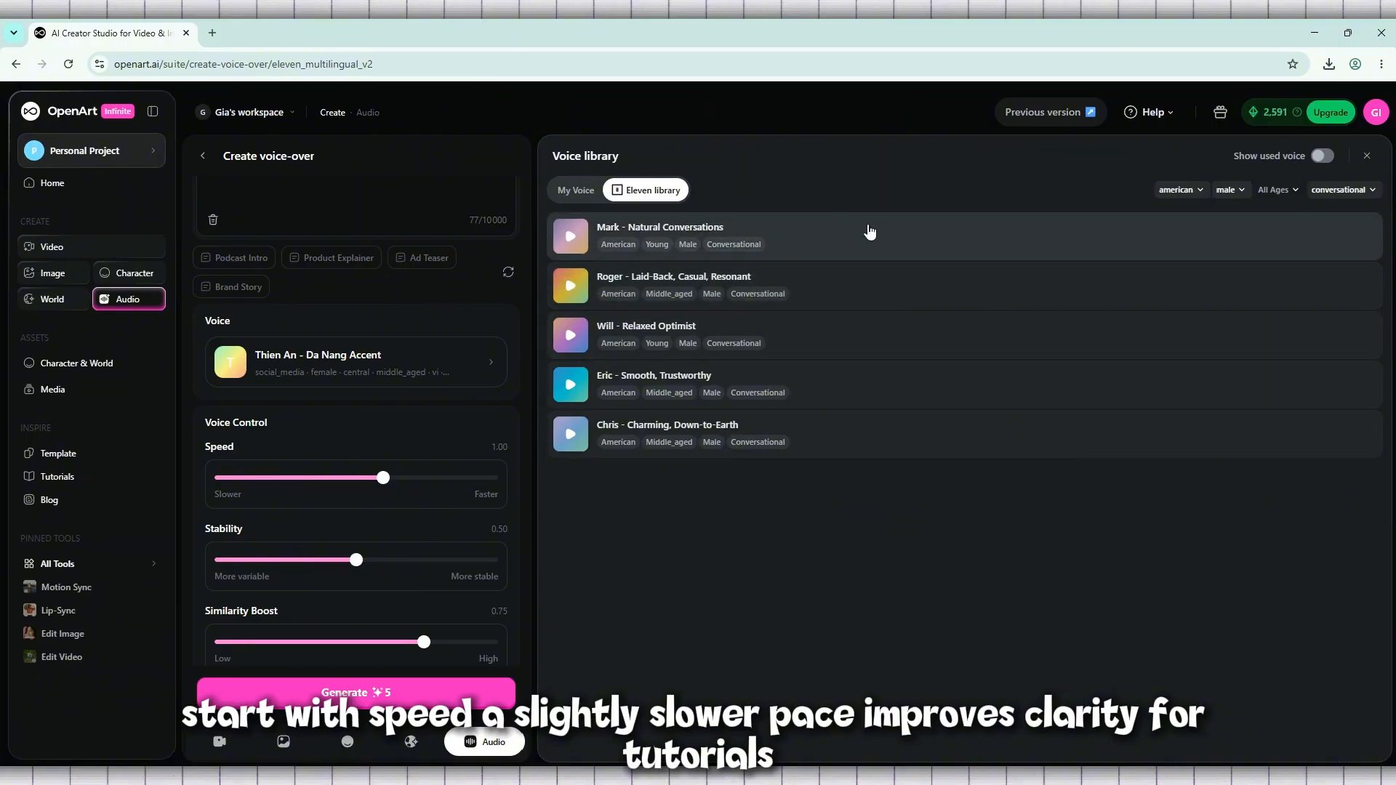
{"action": "left_click", "coordinate": [919, 242]}
Examine the Speed, Stability, Similarity Boost and Style Exaggeration voice controls.
{"action": "scroll", "coordinate": [382, 446], "scroll_direction": "down", "scroll_amount": 1}
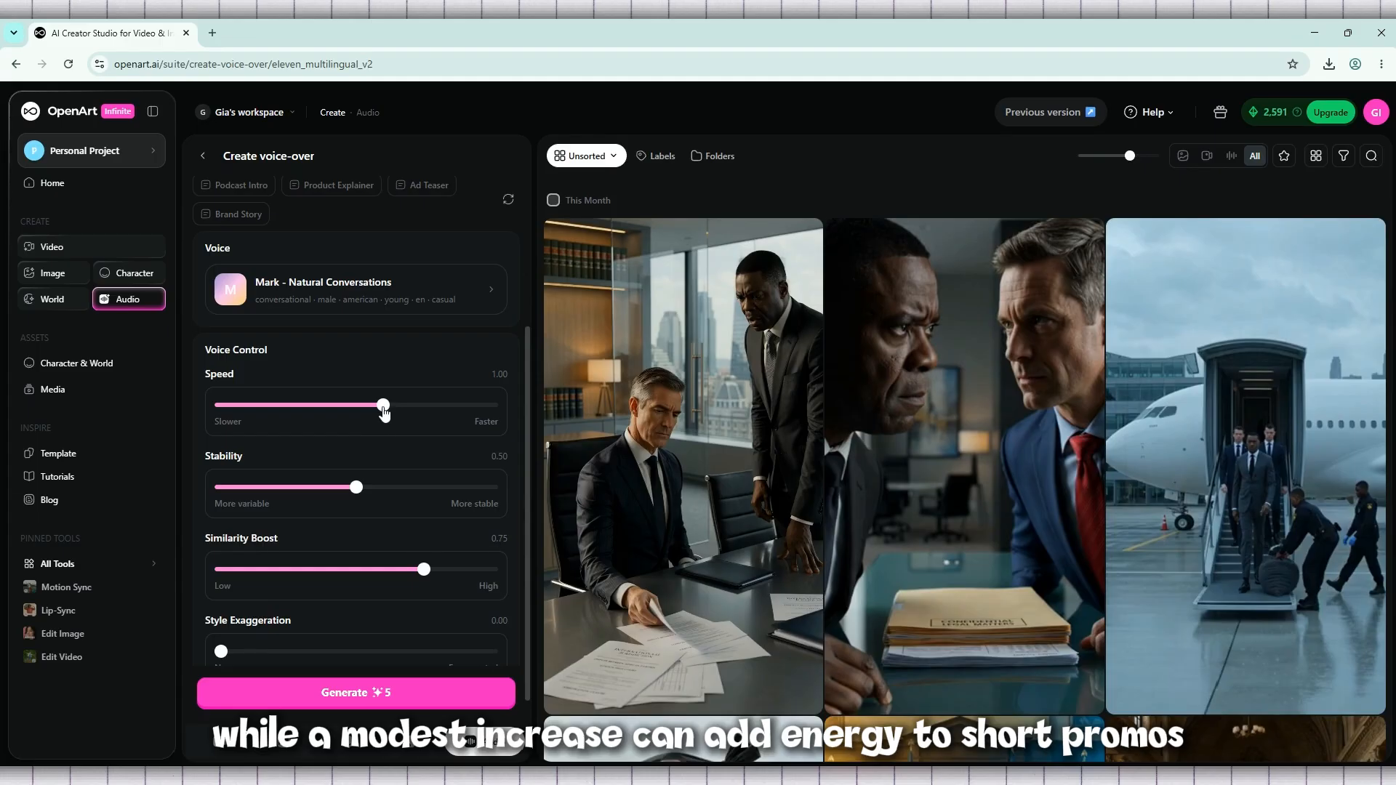
{"action": "mouse_move", "coordinate": [385, 413]}
{"action": "left_mouse_down"}
{"action": "mouse_move", "coordinate": [447, 413]}
{"action": "mouse_move", "coordinate": [269, 419]}
{"action": "mouse_move", "coordinate": [385, 420]}
{"action": "left_mouse_up"}
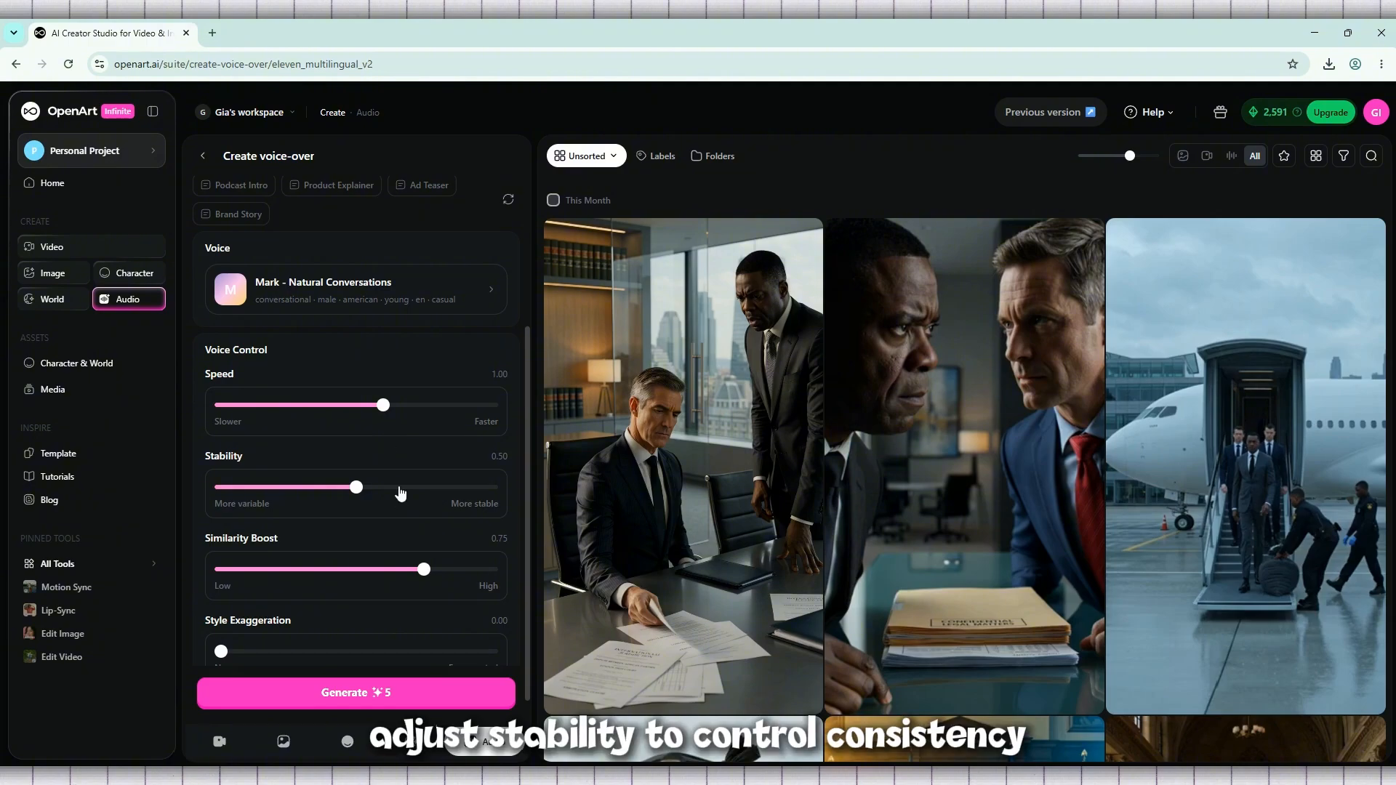
{"action": "scroll", "coordinate": [405, 469], "scroll_direction": "down", "scroll_amount": 1}
{"action": "mouse_move", "coordinate": [356, 458]}
{"action": "left_mouse_down"}
{"action": "mouse_move", "coordinate": [429, 468]}
{"action": "mouse_move", "coordinate": [358, 473]}
{"action": "left_mouse_up"}
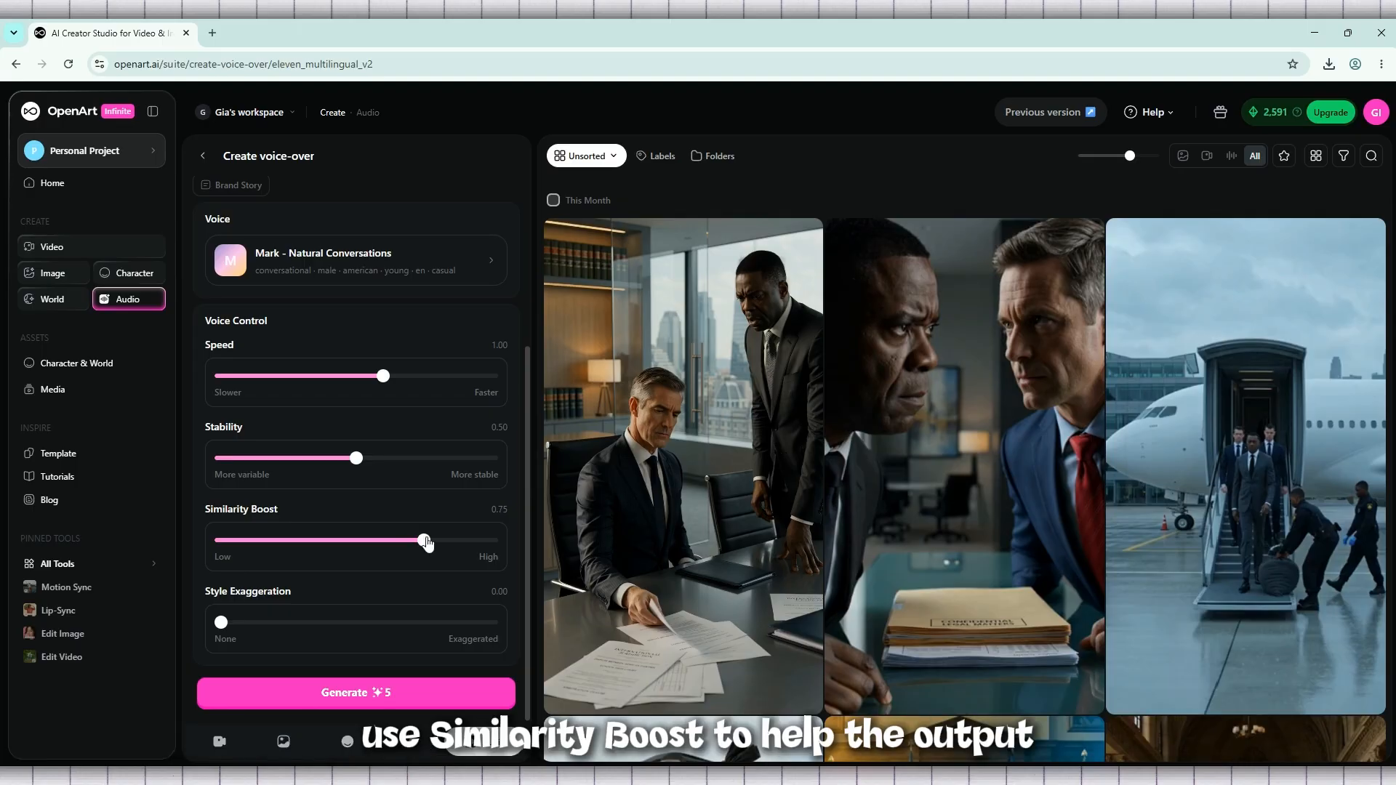
{"action": "mouse_move", "coordinate": [426, 541]}
{"action": "left_mouse_down"}
{"action": "mouse_move", "coordinate": [482, 544]}
{"action": "mouse_move", "coordinate": [346, 547]}
{"action": "mouse_move", "coordinate": [430, 547]}
{"action": "left_mouse_up"}
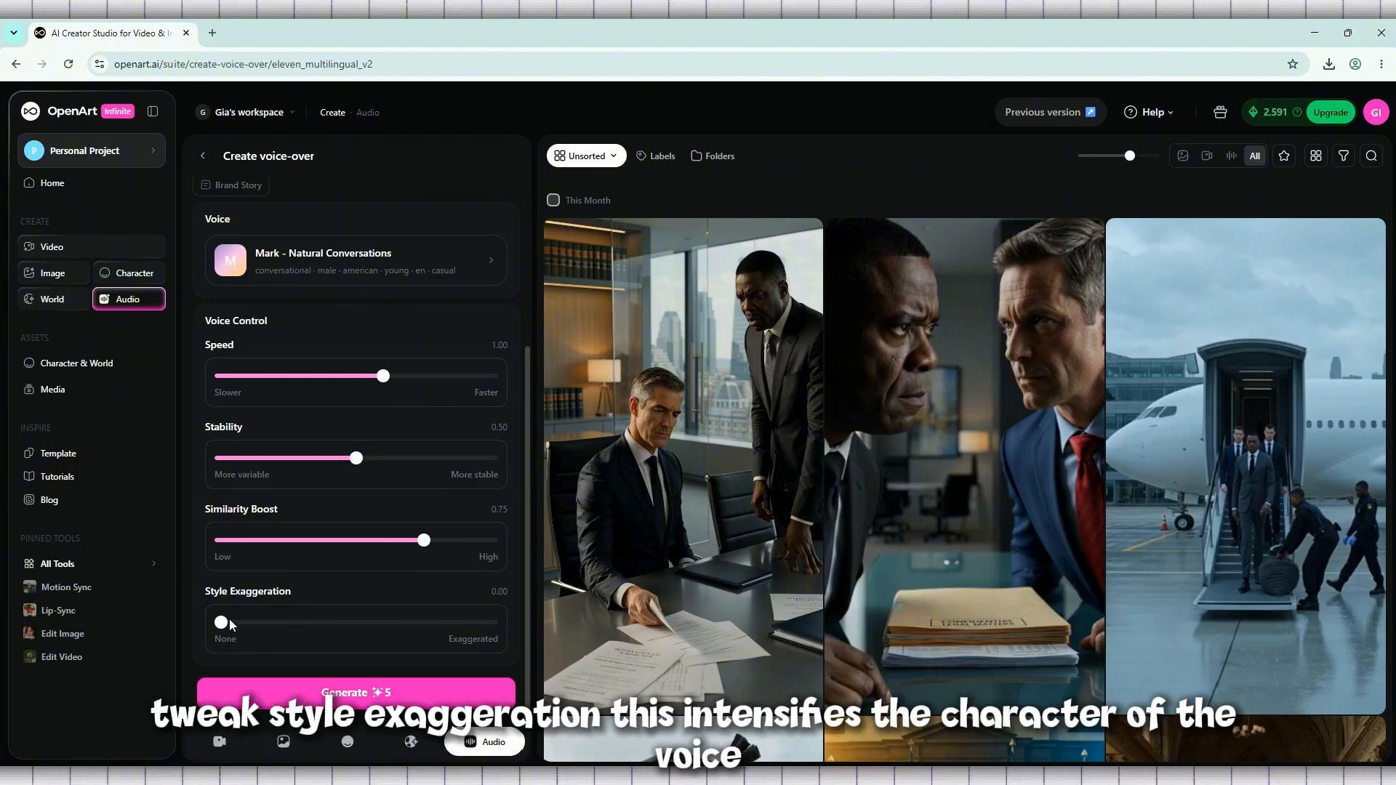
{"action": "left_click_drag", "start_coordinate": [225, 627], "coordinate": [192, 628]}
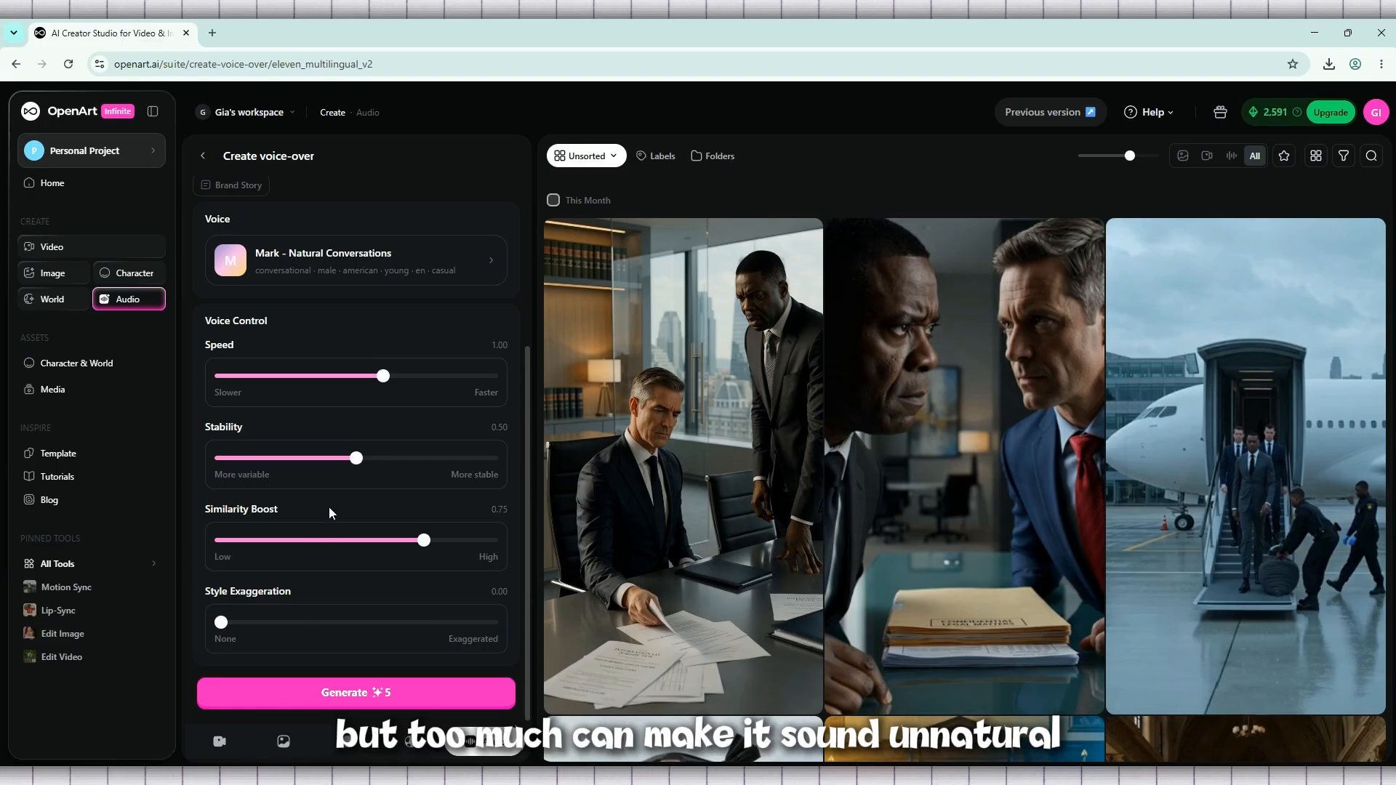
Check the prompt, voice and control settings once more and generate the voice-over.
{"action": "scroll", "coordinate": [329, 508], "scroll_direction": "up", "scroll_amount": 3}
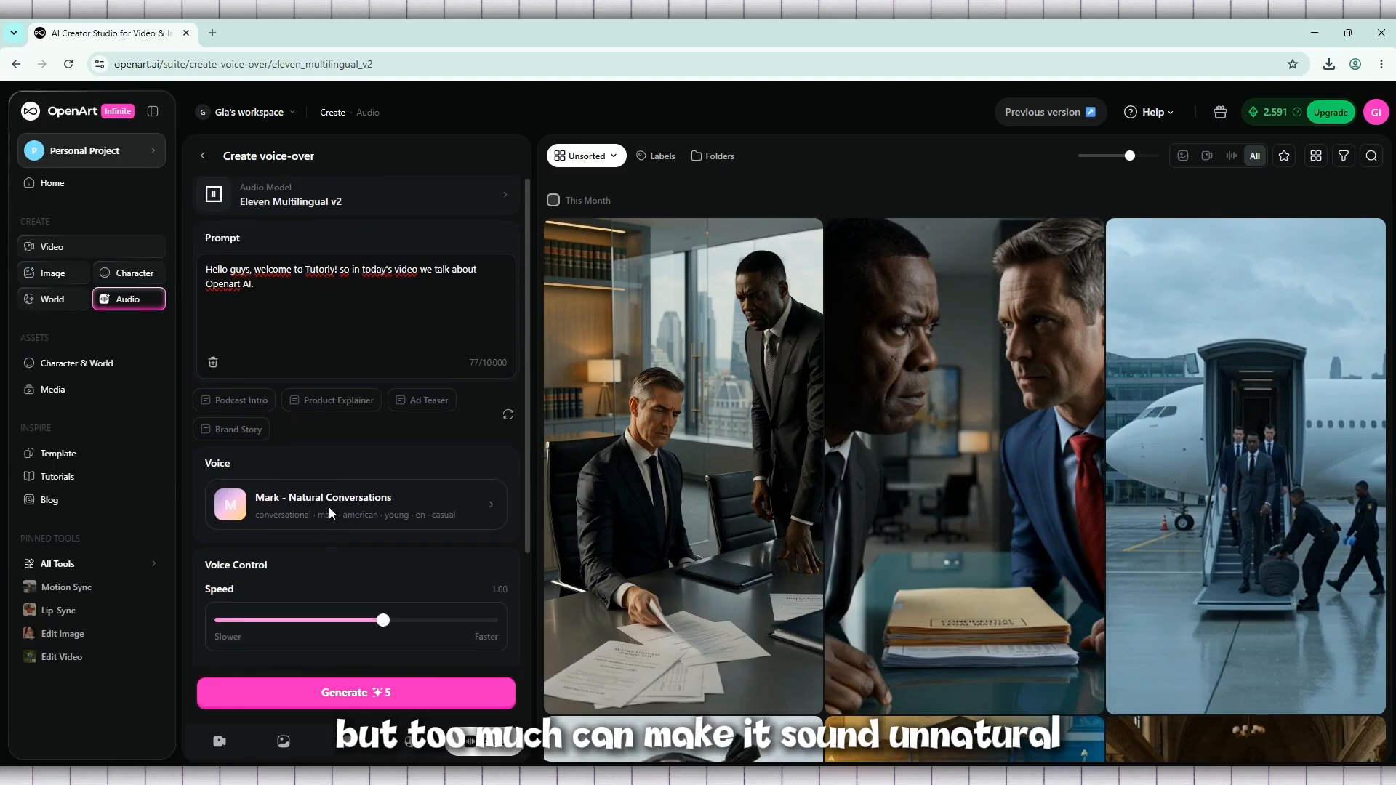
{"action": "scroll", "coordinate": [329, 512], "scroll_direction": "down", "scroll_amount": 3}
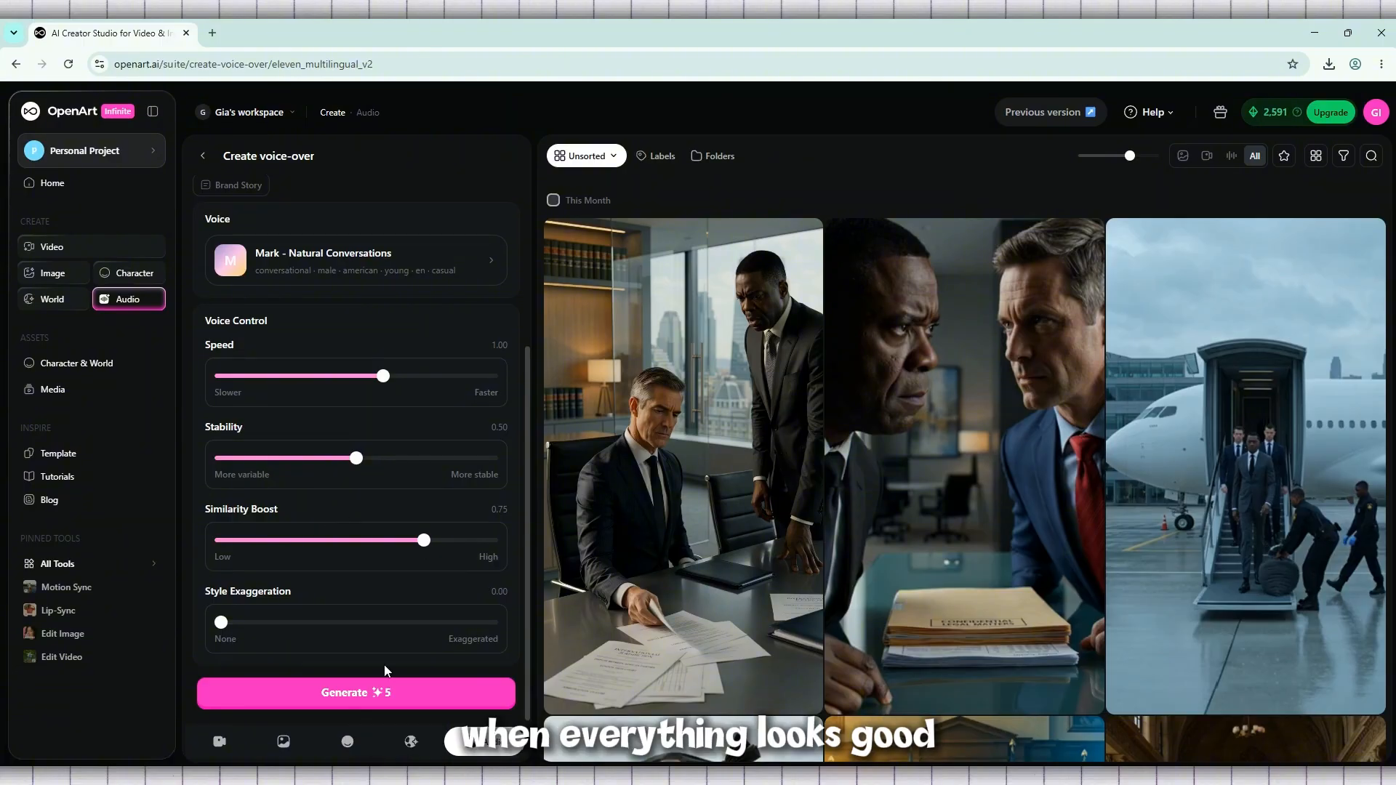
{"action": "left_click", "coordinate": [352, 695]}
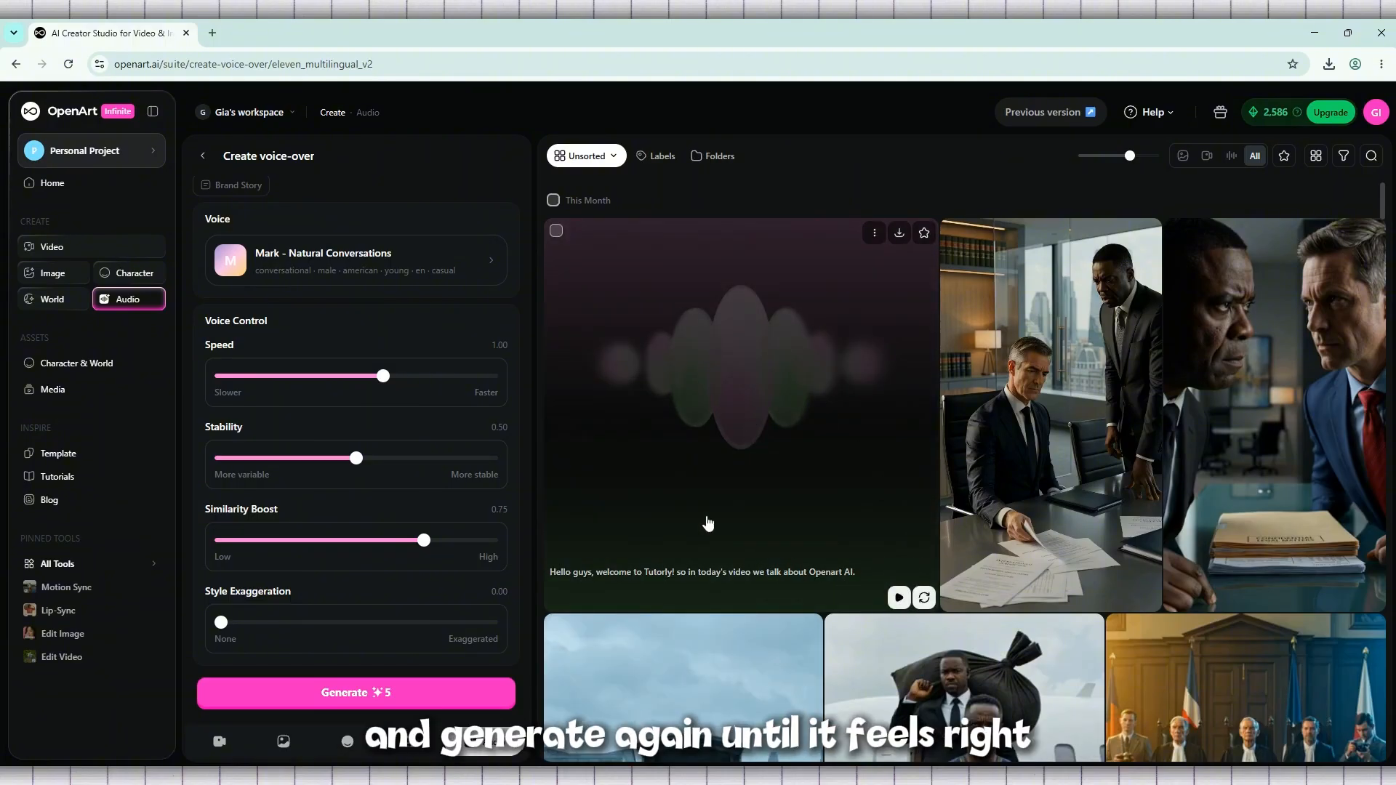
Preview the generated voice-over in the gallery, open its detail view and play the audio there.
{"action": "left_click", "coordinate": [906, 604]}
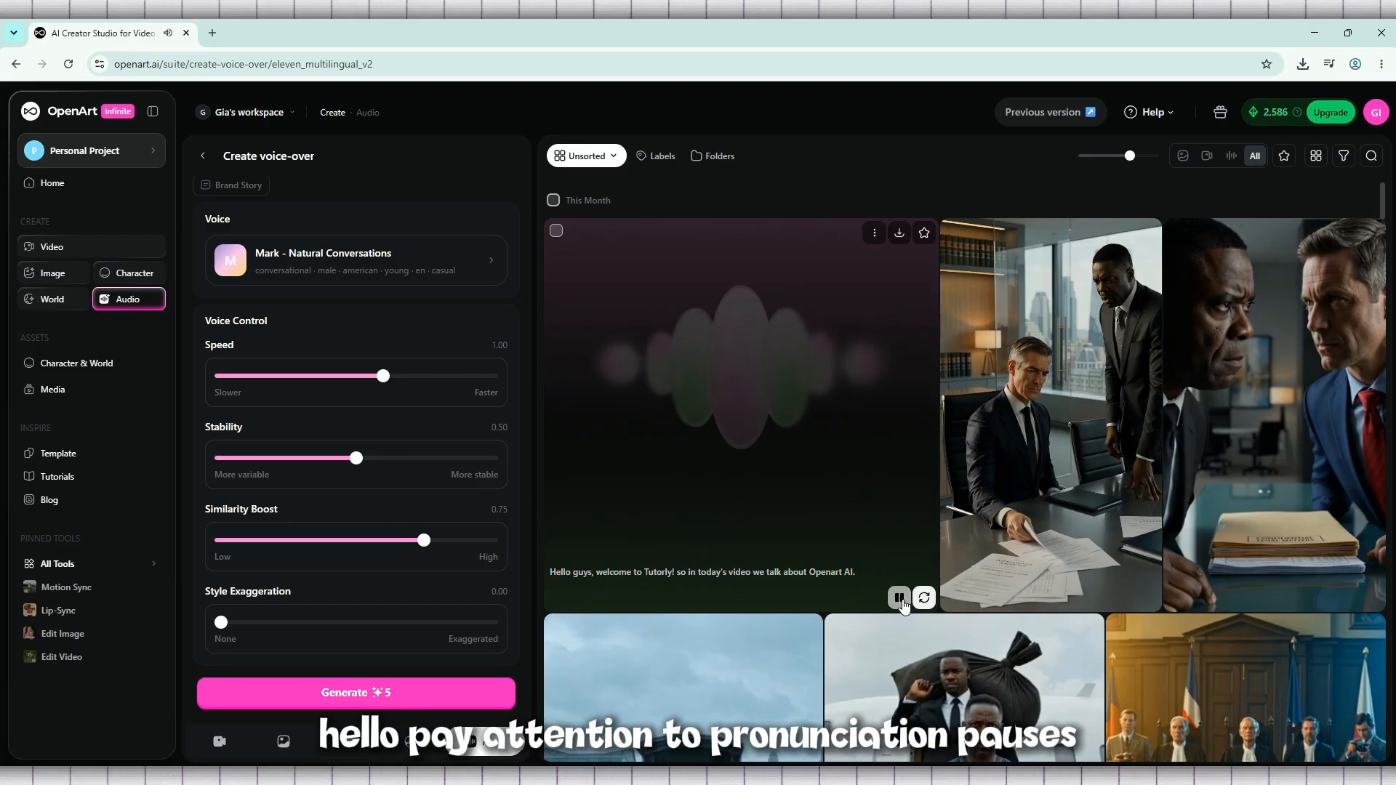
{"action": "left_click", "coordinate": [899, 598]}
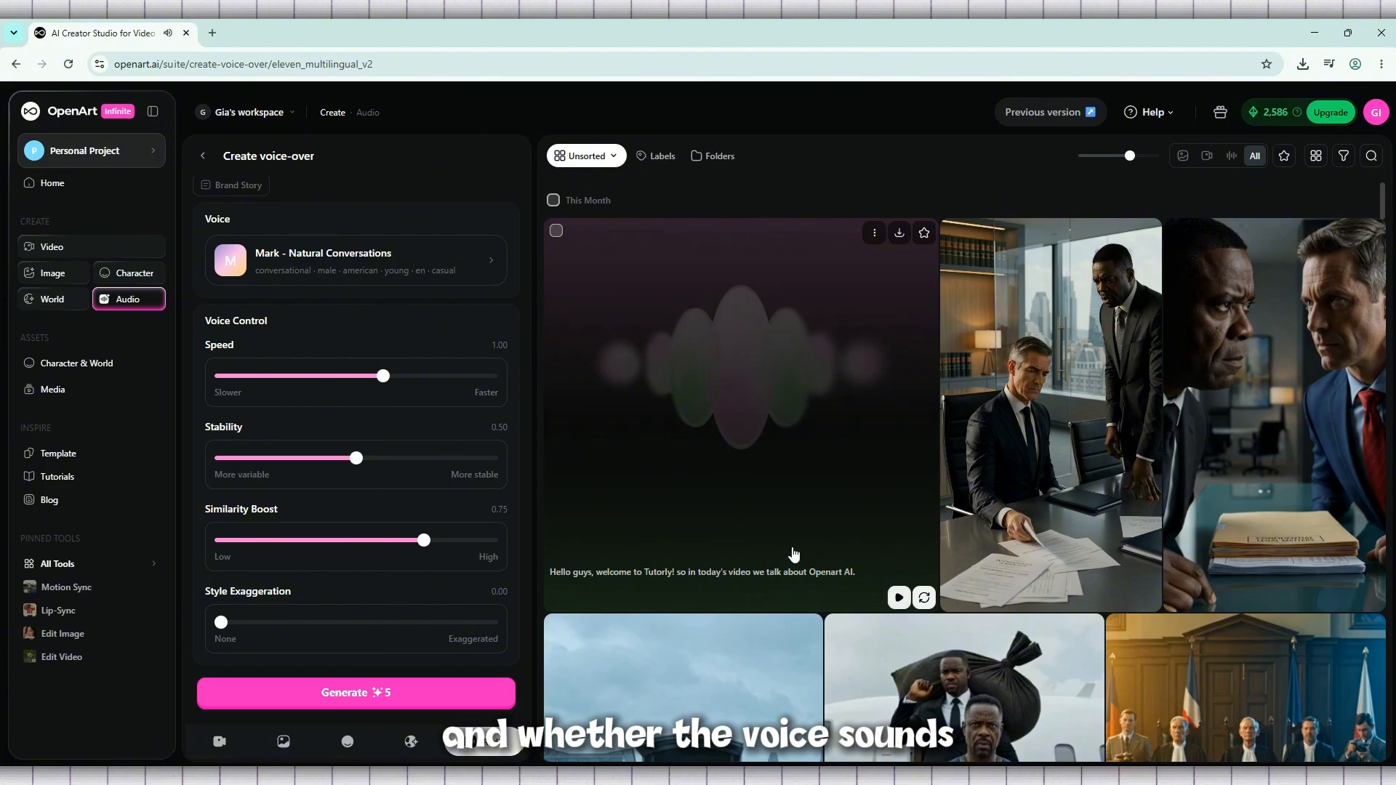
{"action": "left_click", "coordinate": [793, 551]}
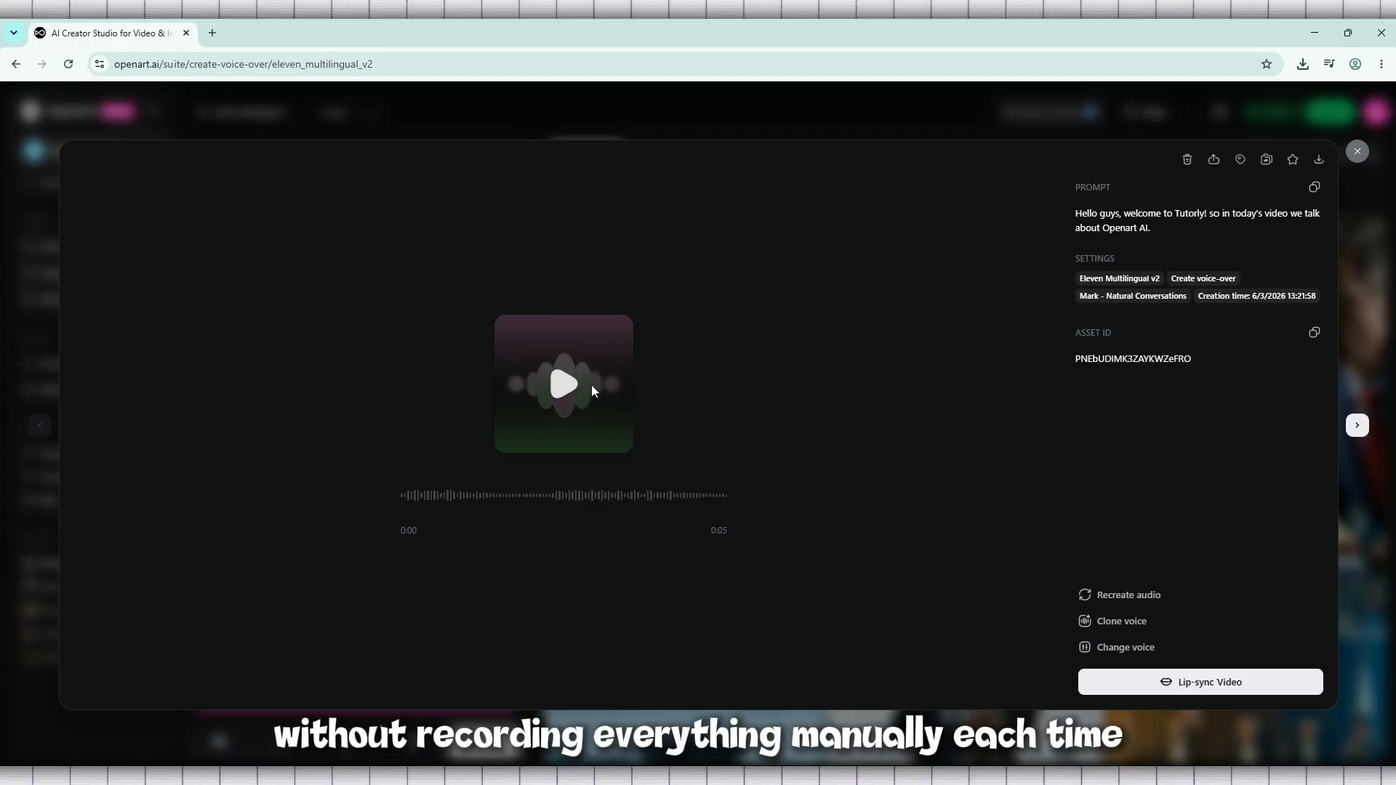
{"action": "left_click", "coordinate": [564, 390]}
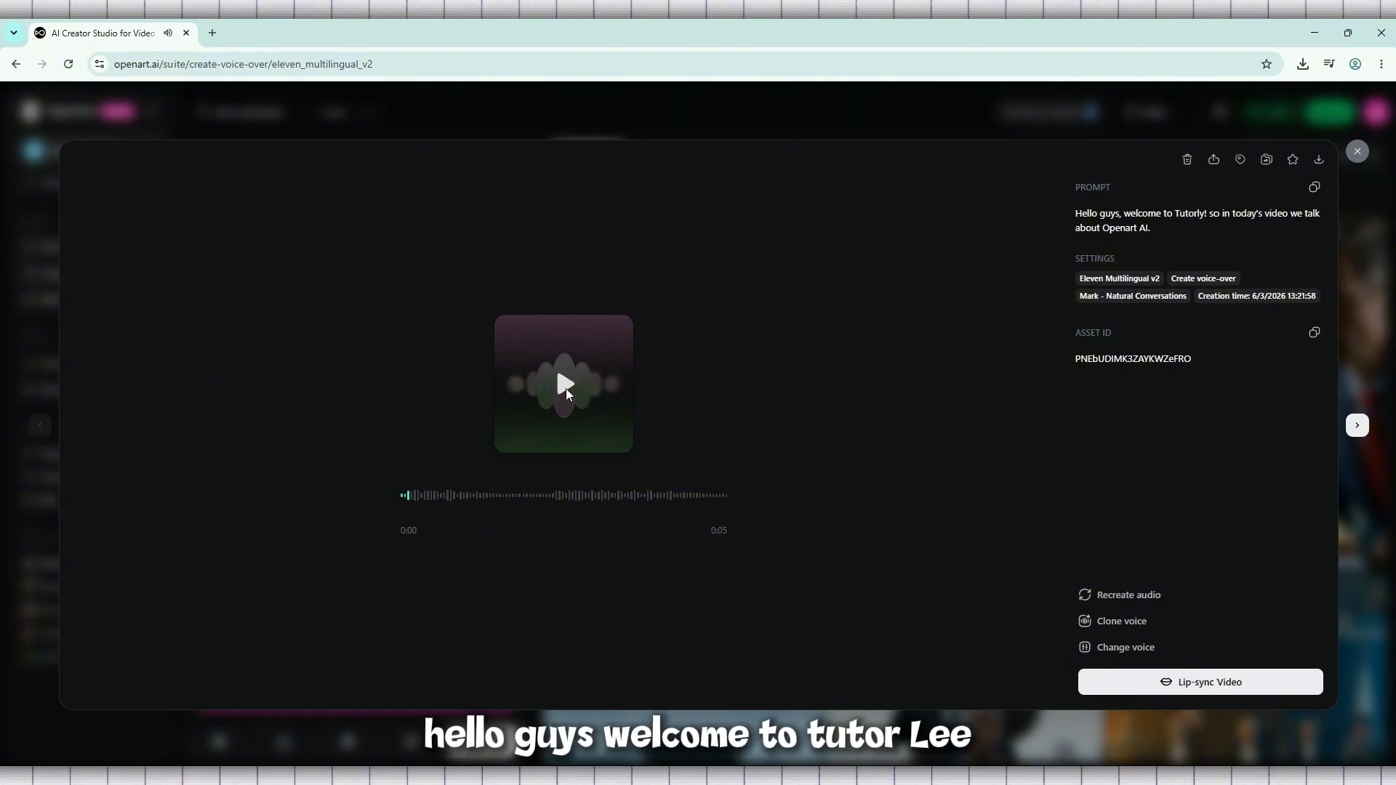